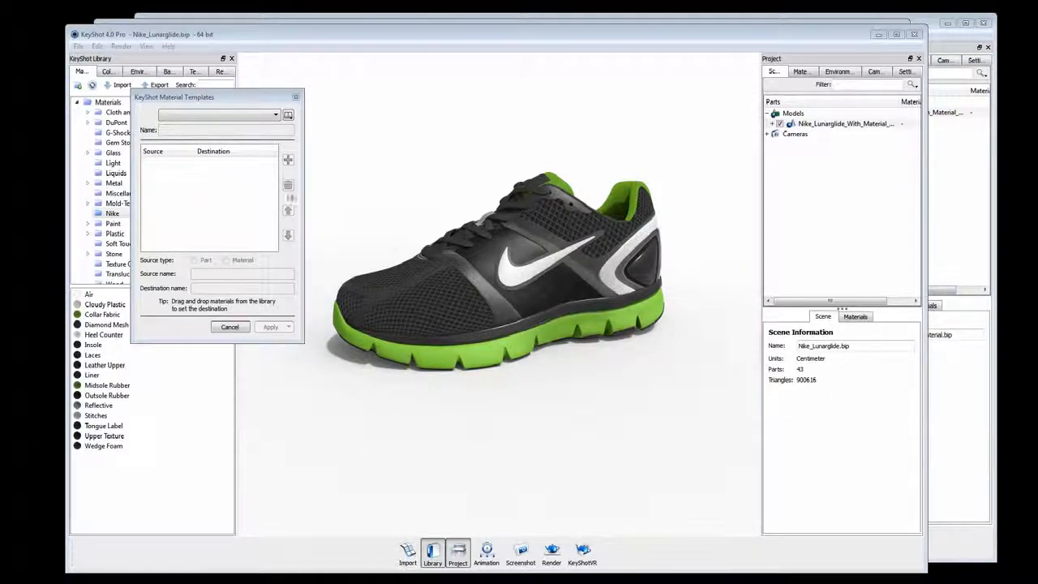
mouse_move(259, 99)
mouse_down()
mouse_move(257, 124)
mouse_move(251, 115)
mouse_up()
drag(357, 222, 460, 340)
scroll(479, 344, up, 5)
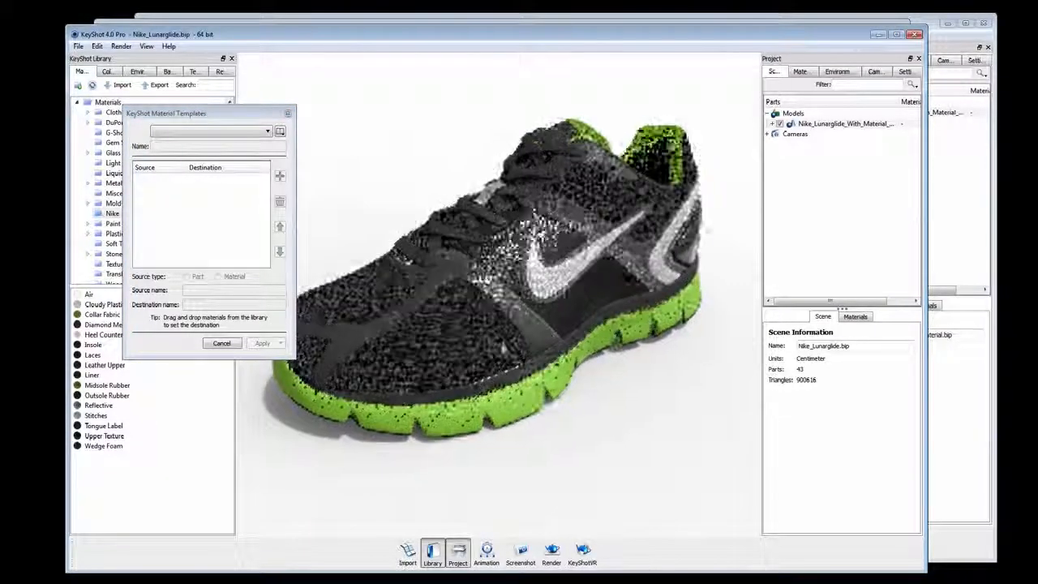
drag(503, 357, 533, 227)
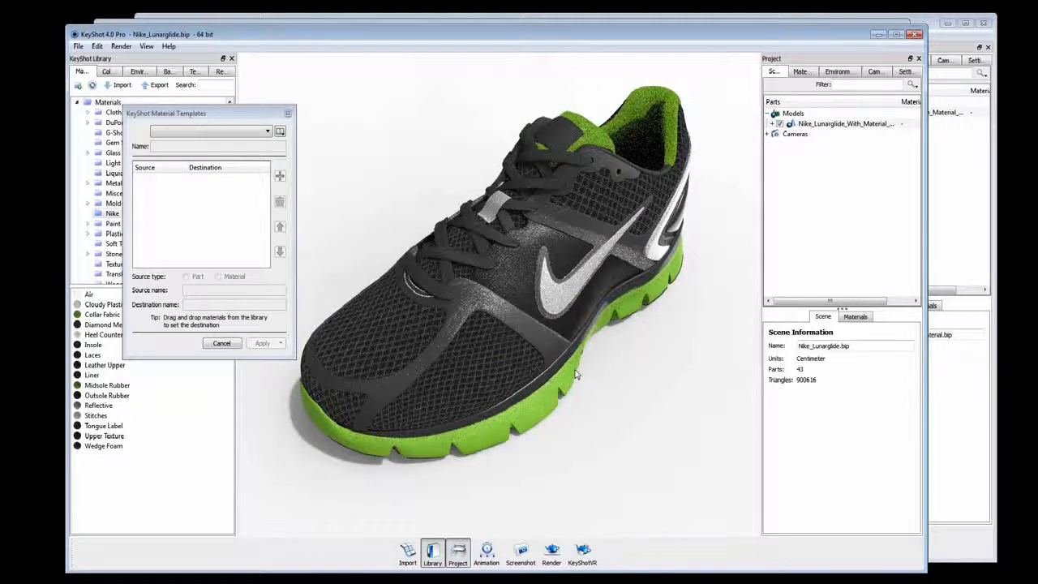
drag(576, 373, 517, 329)
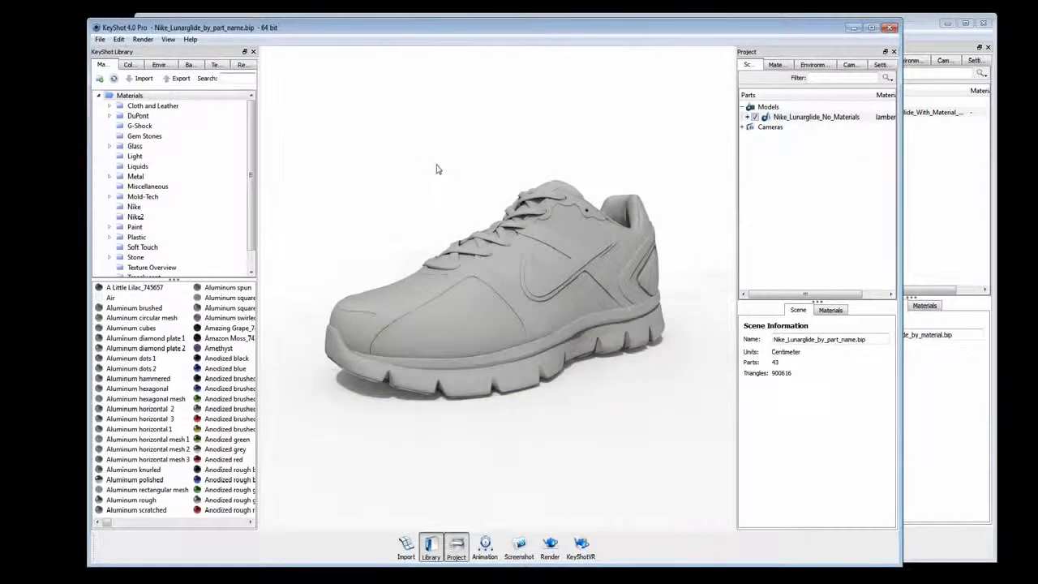
- Expand the full part hierarchy of Nike_Lunarglide_No_Materials and enlarge the scene tree to fit the part and material names
drag(440, 167, 454, 262)
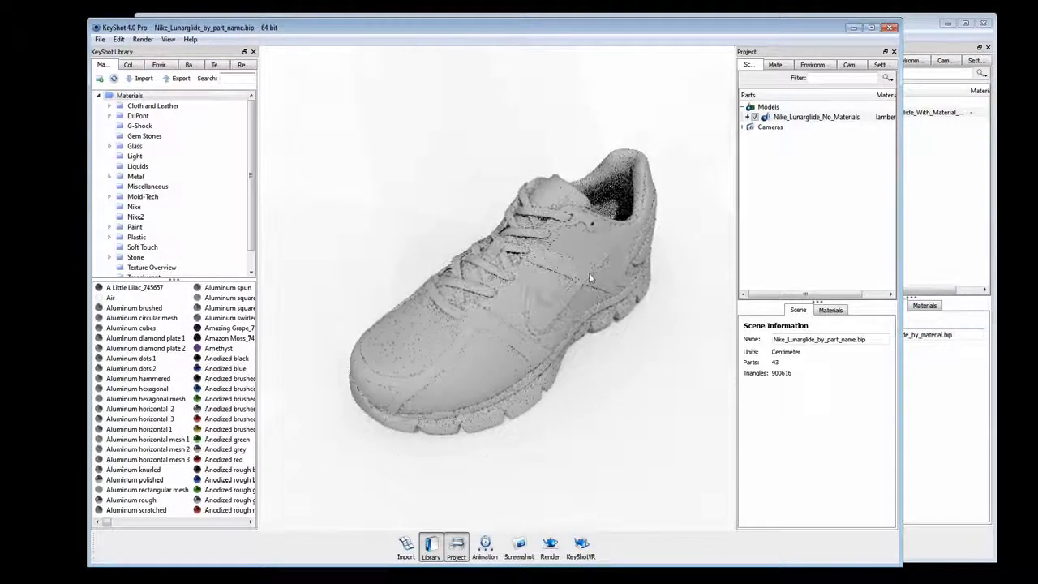
scroll(589, 278, up, 2)
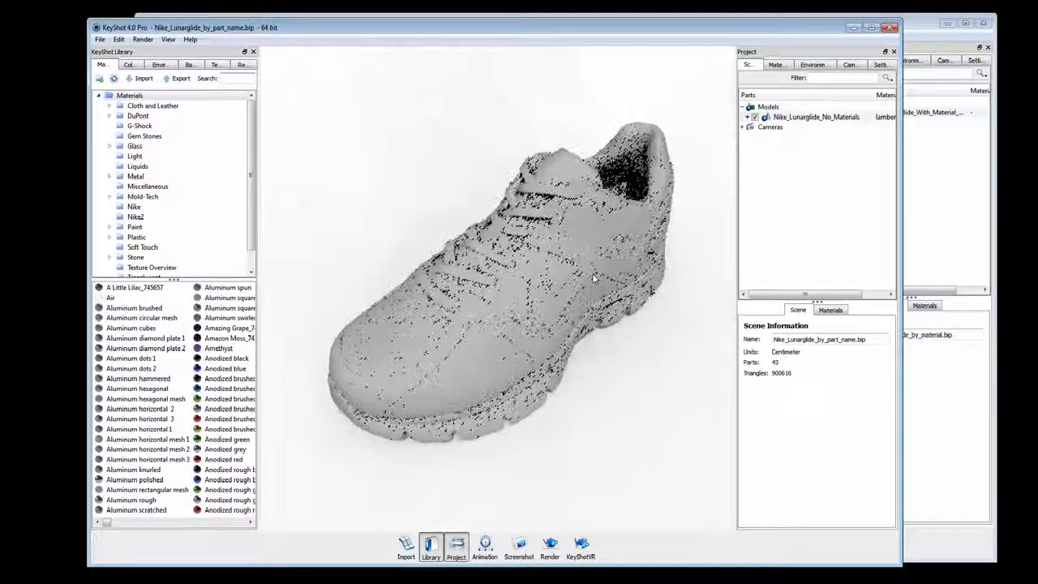
click(788, 120)
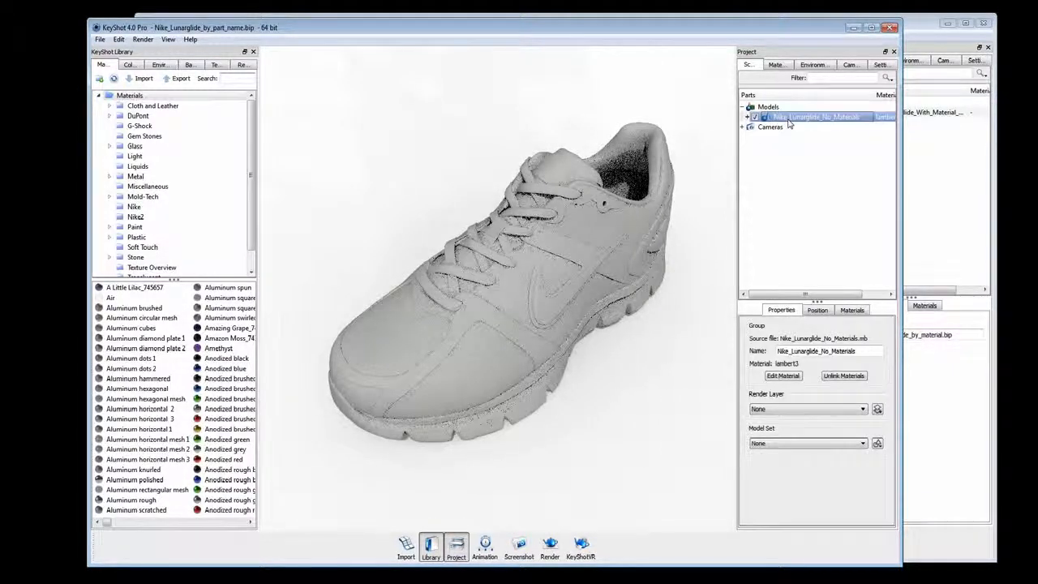
right_click(788, 119)
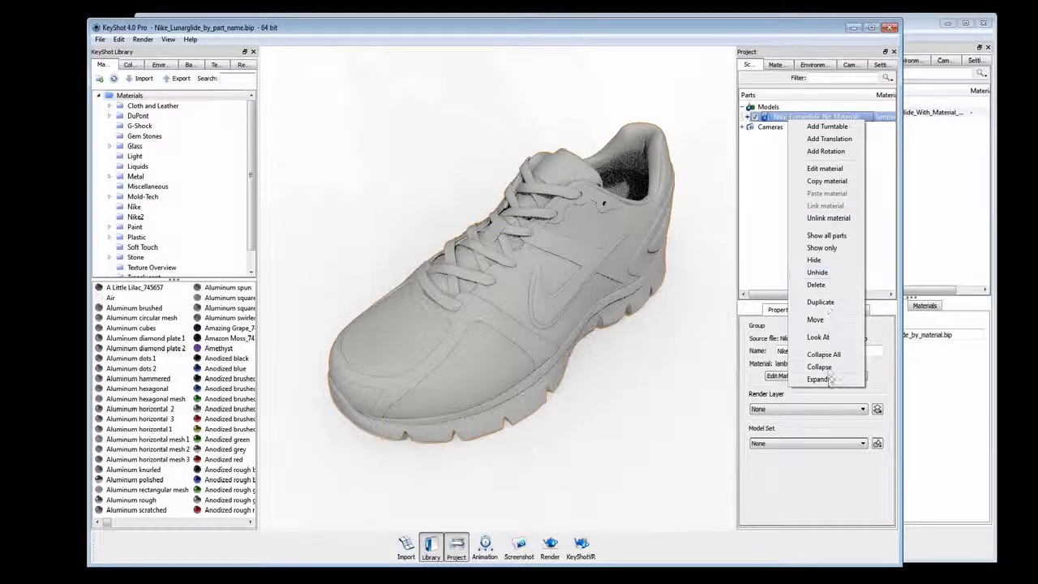
click(828, 381)
drag(821, 303, 829, 552)
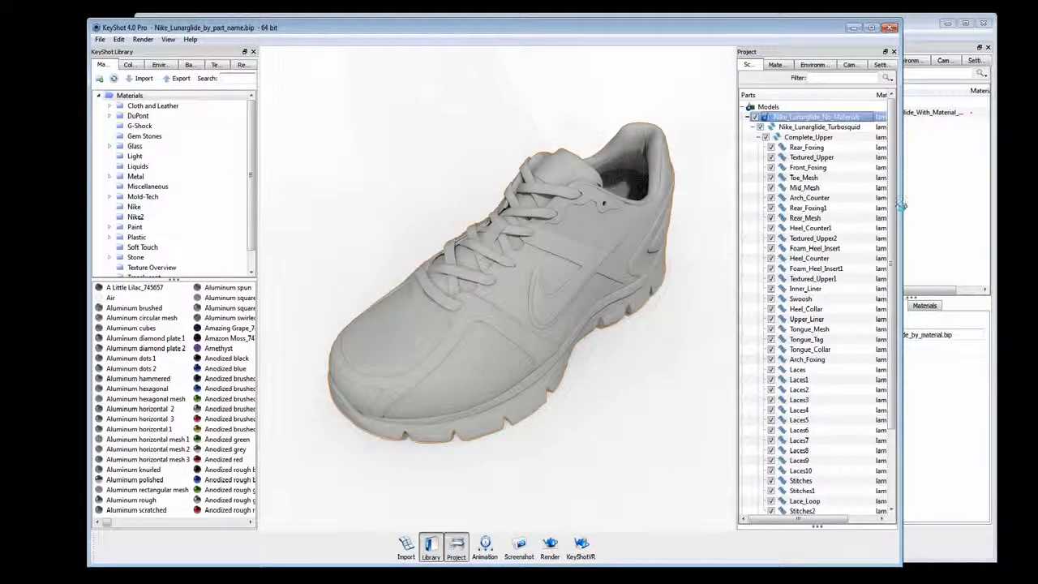
drag(902, 205, 965, 207)
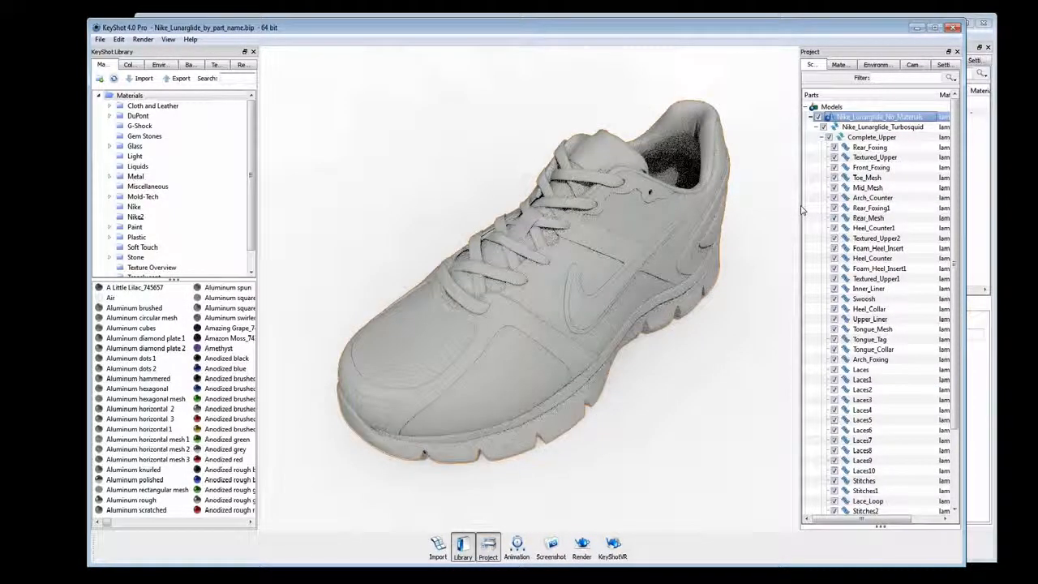
drag(798, 205, 757, 209)
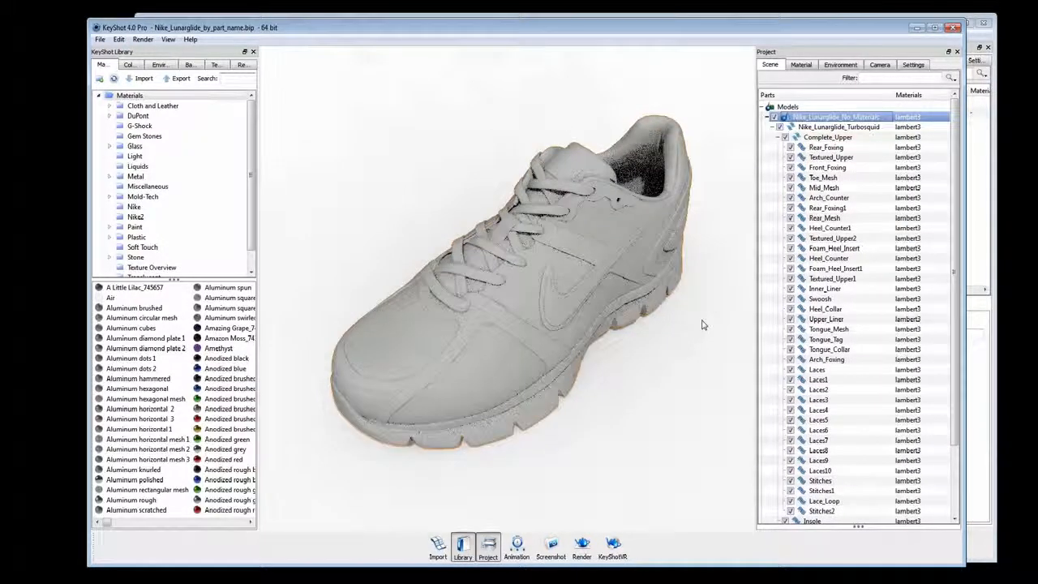
- Locate Rear_Foxing, Front_Foxing and the parts Laces through Laces10 on the shoe, and clear the selection
click(836, 149)
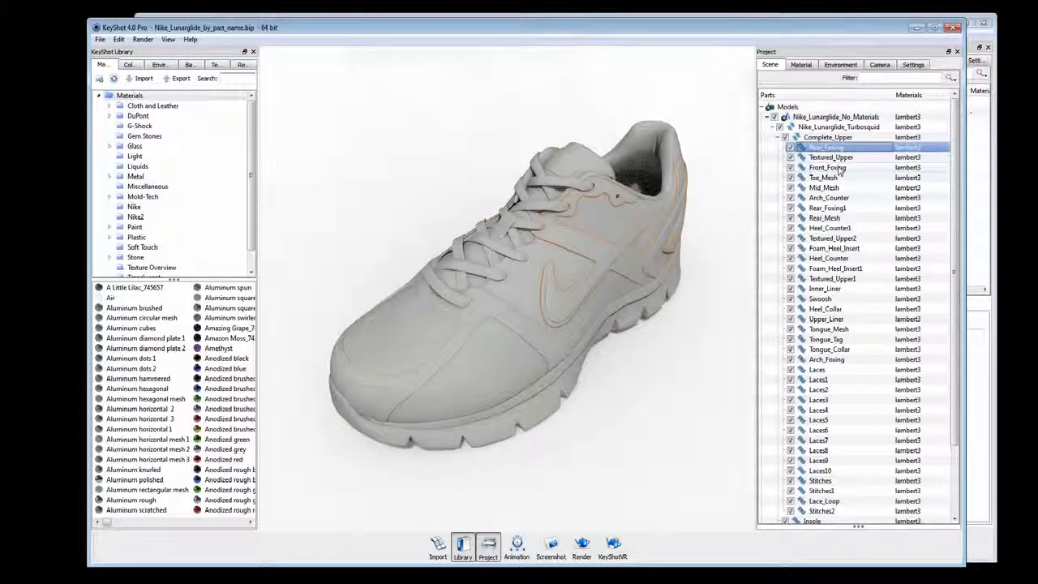
click(839, 168)
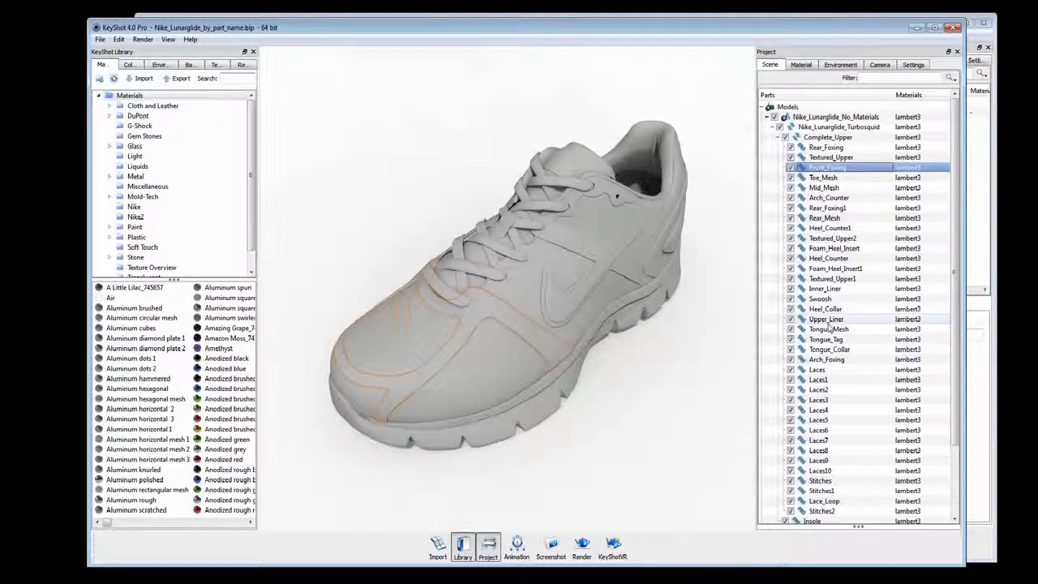
click(832, 369)
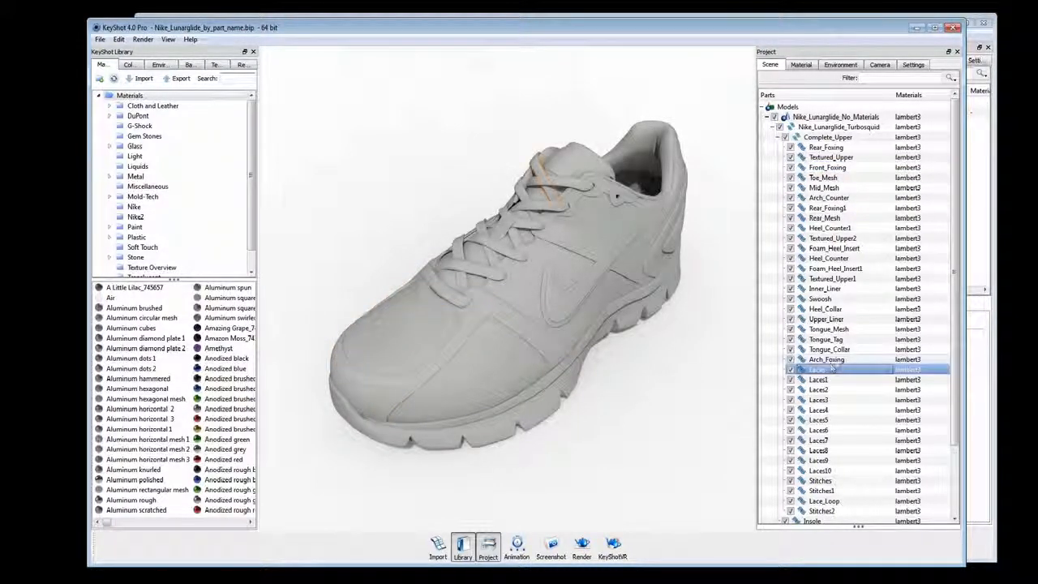
shift+click(829, 470)
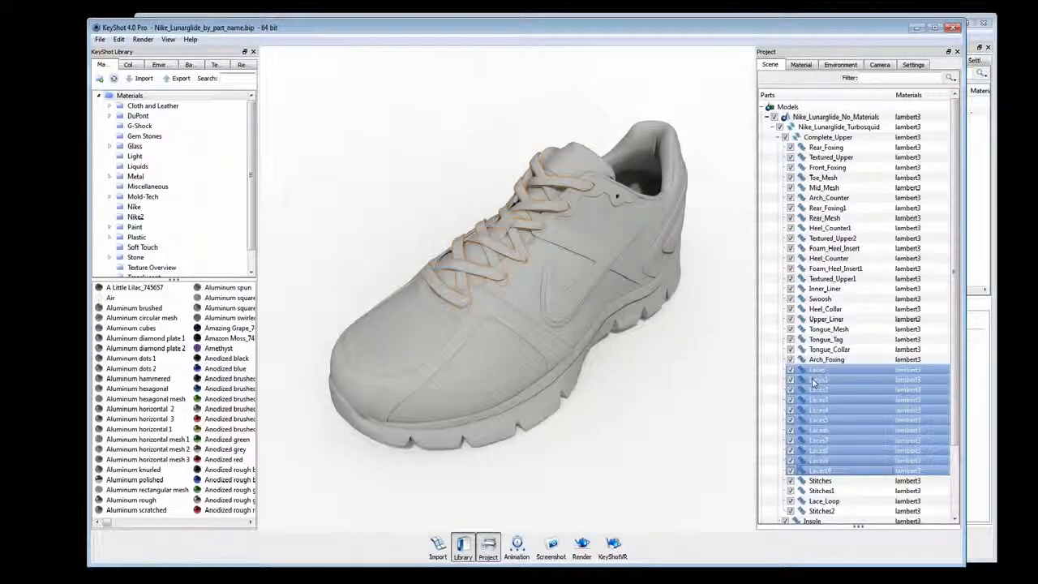
click(715, 386)
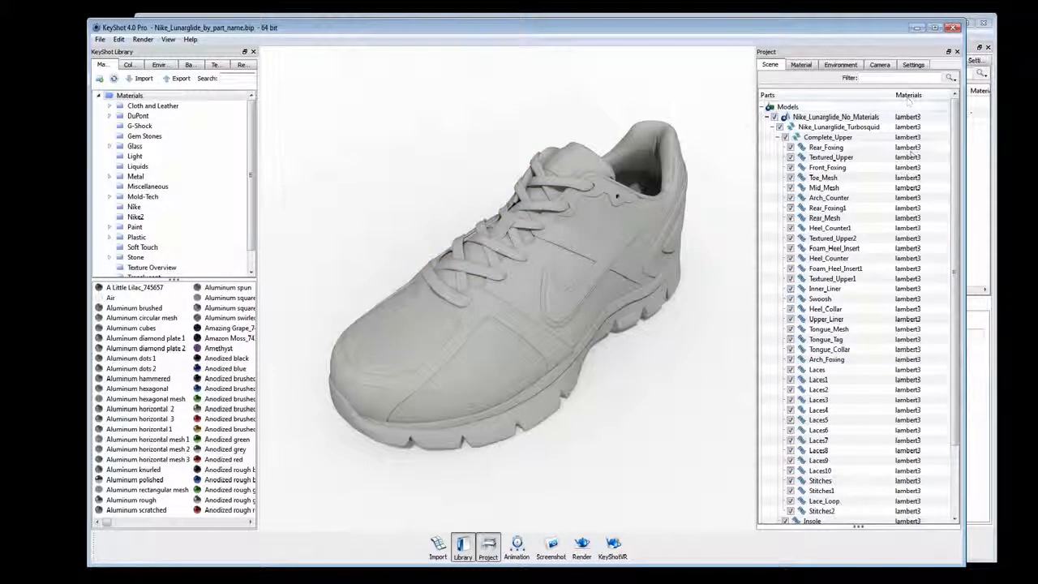
- Display the materials stored in the library's Nike folder
click(137, 208)
mouse_move(116, 379)
mouse_down()
mouse_move(489, 354)
mouse_move(183, 374)
mouse_move(131, 390)
mouse_move(560, 327)
mouse_move(121, 384)
mouse_up()
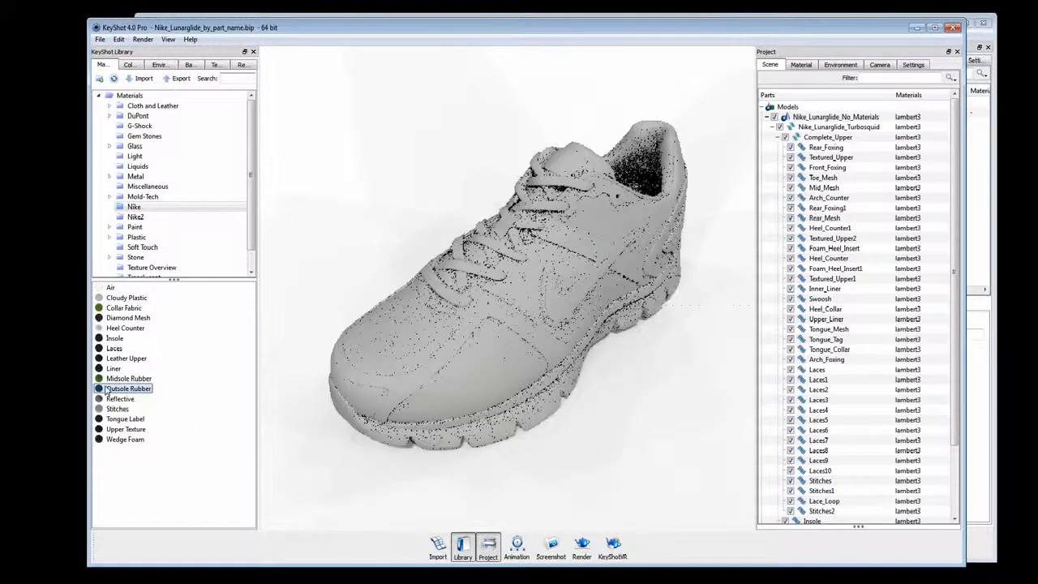
drag(458, 198, 539, 267)
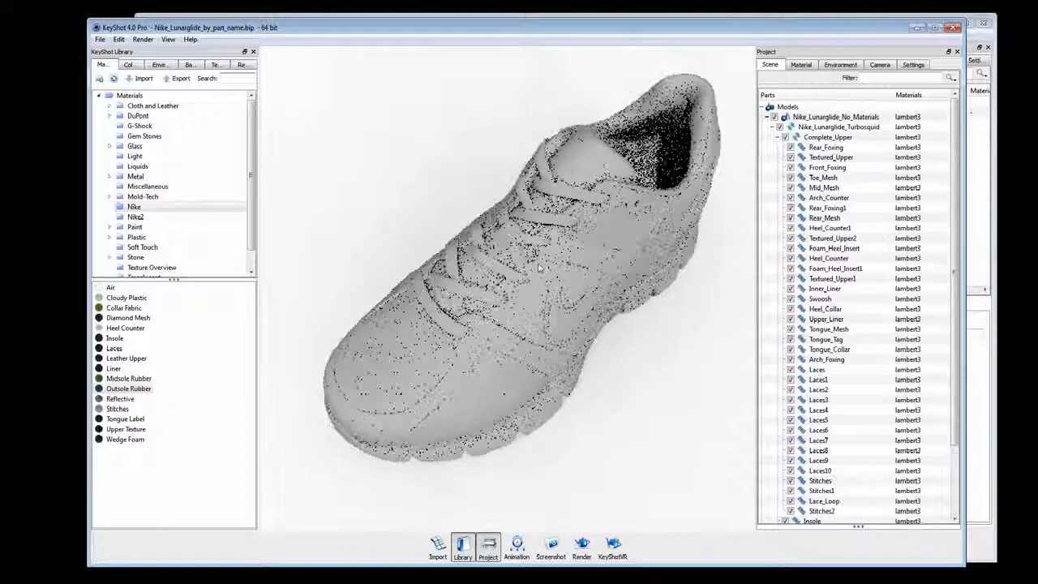
- Create a material template named "Nike by Part Name" with manual item entry and Part as the source type
click(170, 39)
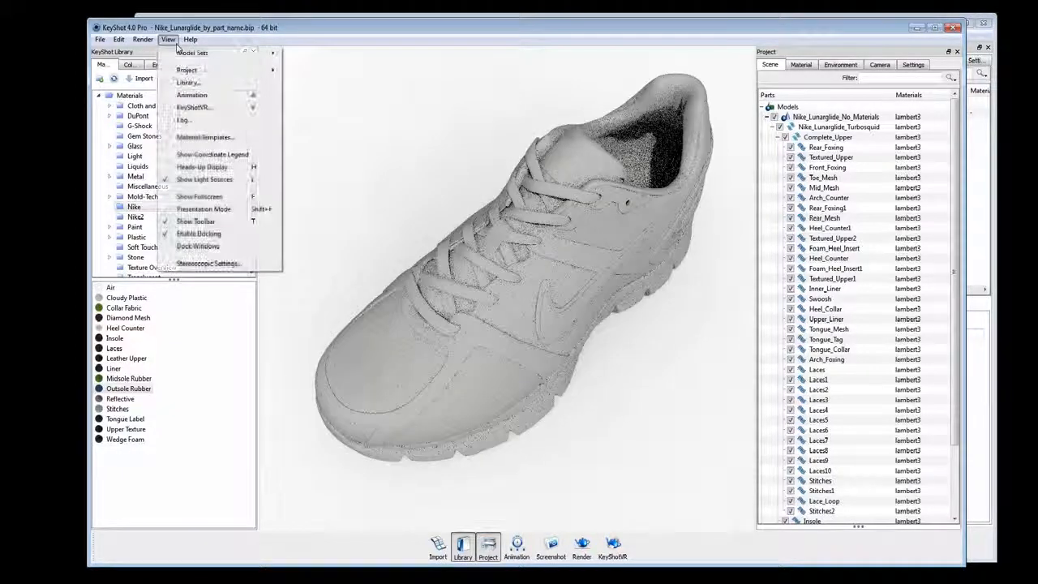
click(196, 136)
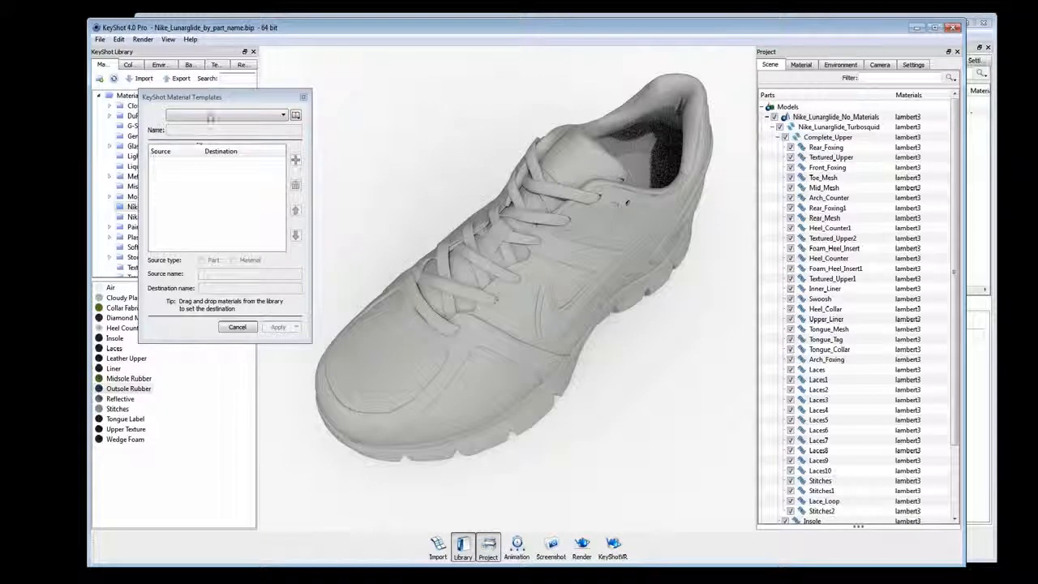
drag(234, 97, 241, 92)
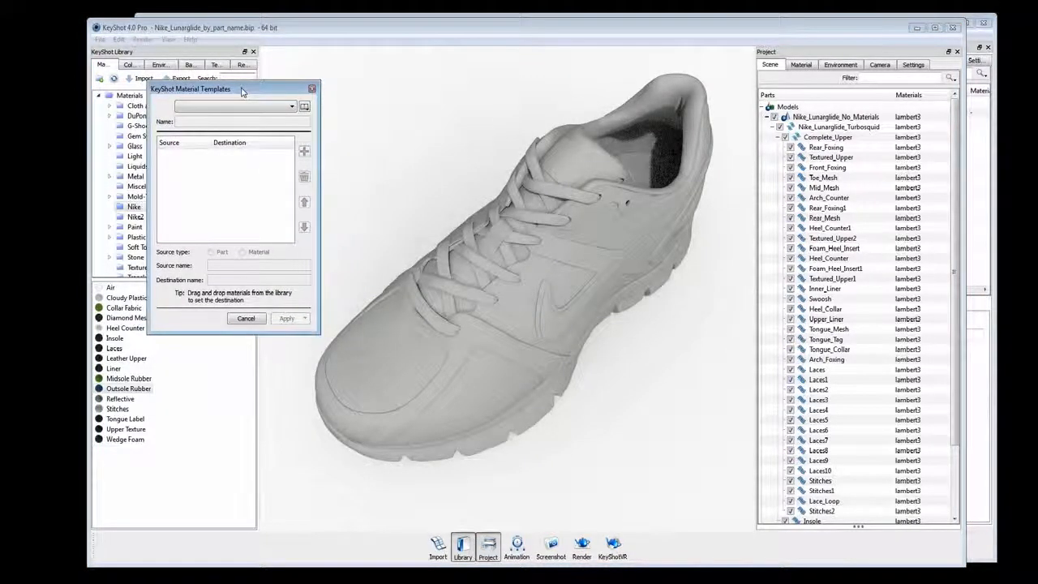
click(303, 108)
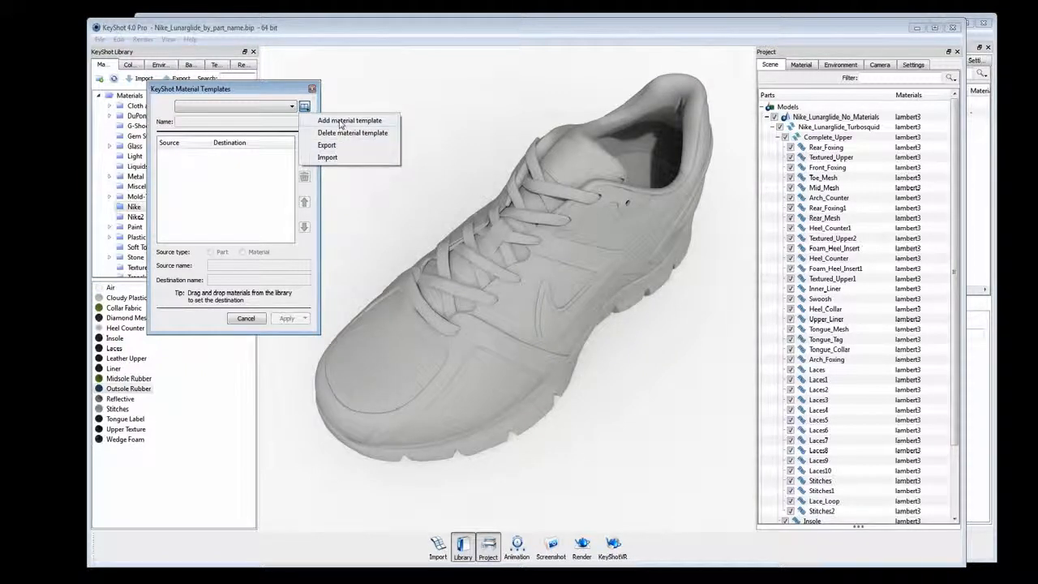
click(341, 122)
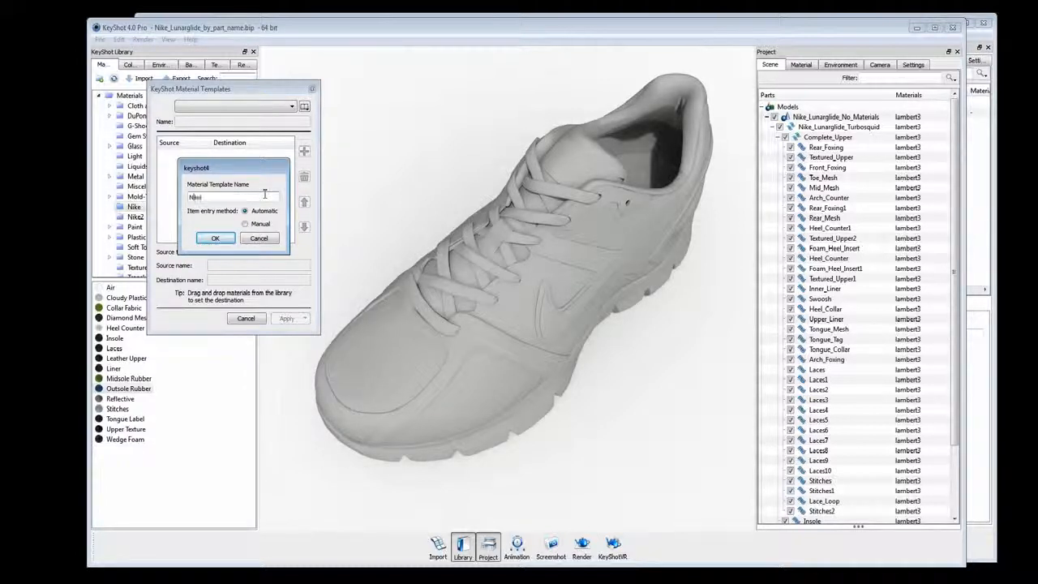
text(Nike by Part Name)
click(245, 224)
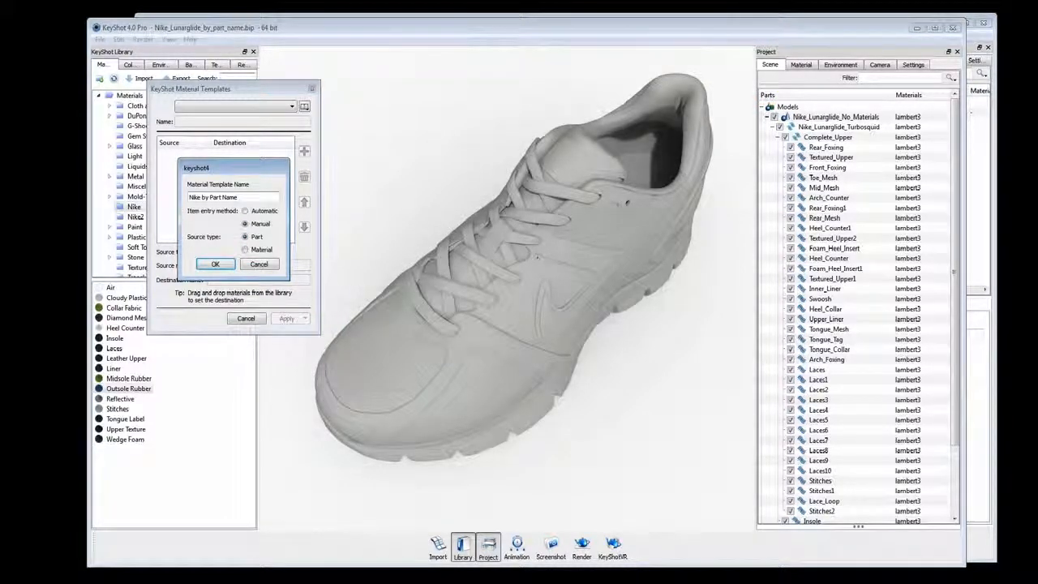
click(223, 265)
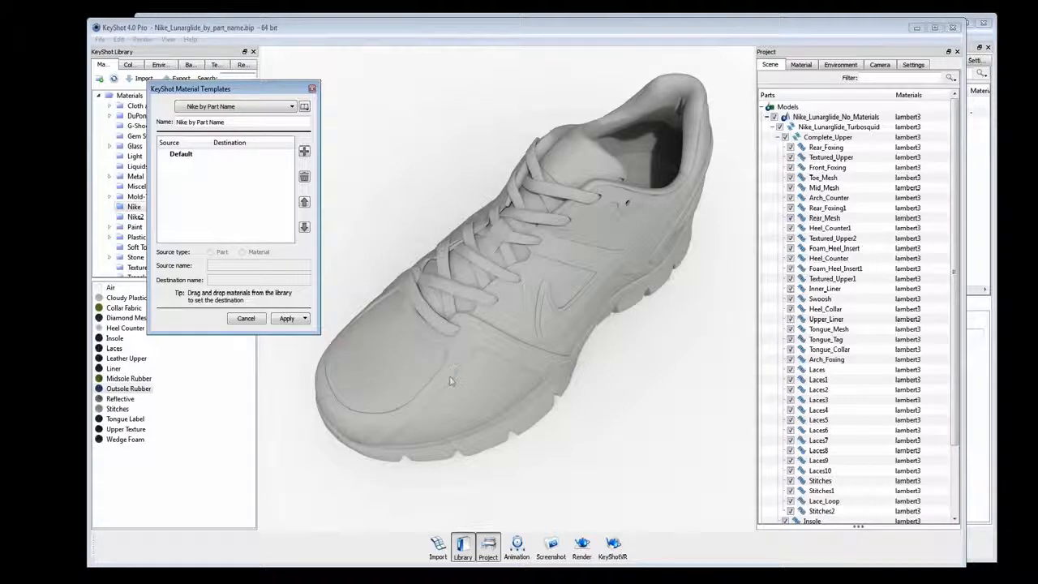
- Examine the laces, stitches, tongue tag and insole up close, selecting each on the shoe to identify its part name
drag(451, 381, 504, 372)
scroll(505, 372, up, 5)
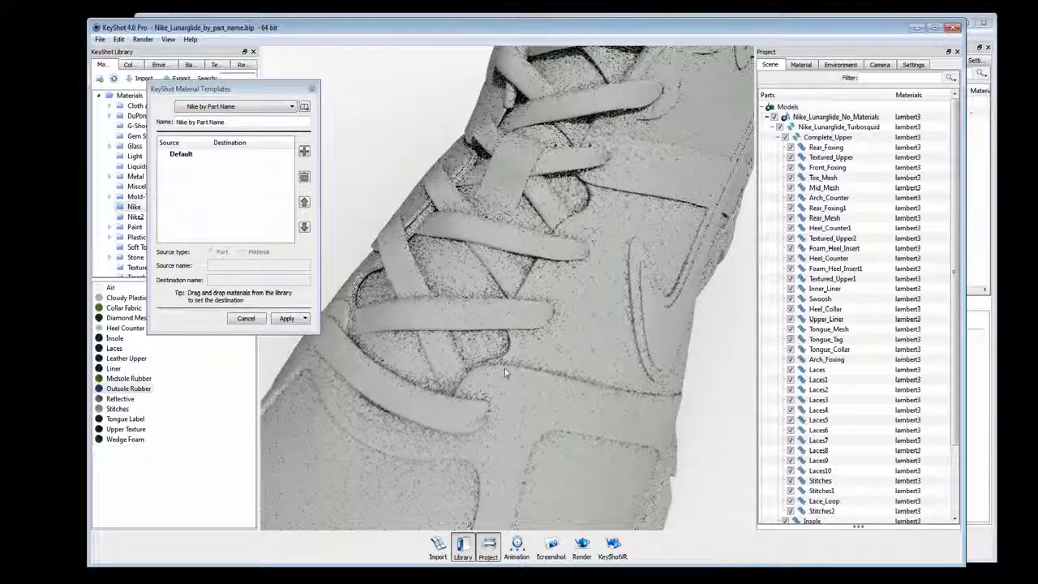
click(432, 408)
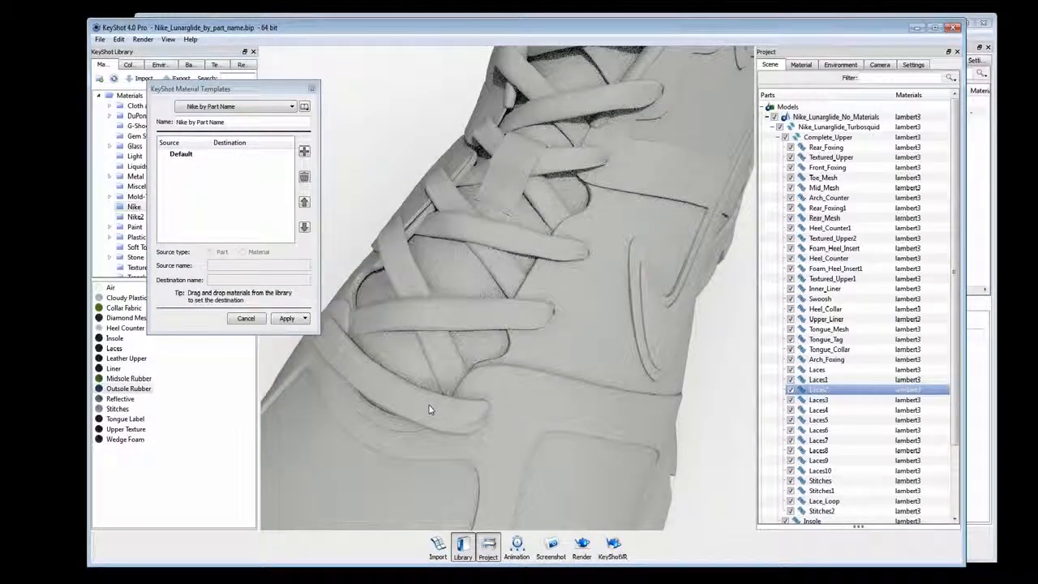
click(400, 436)
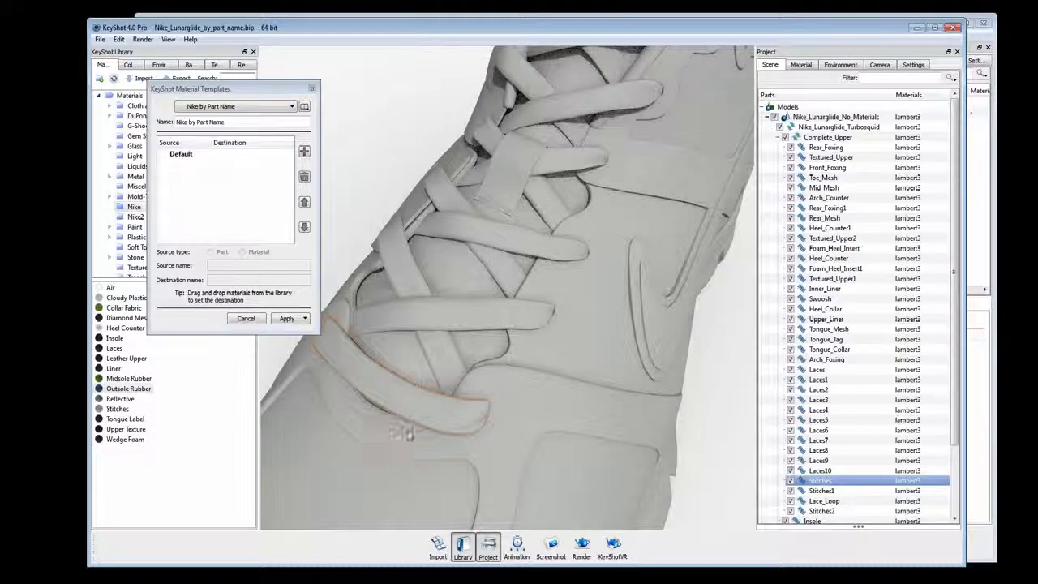
scroll(576, 281, up, 2)
middle_drag(575, 281, 519, 435)
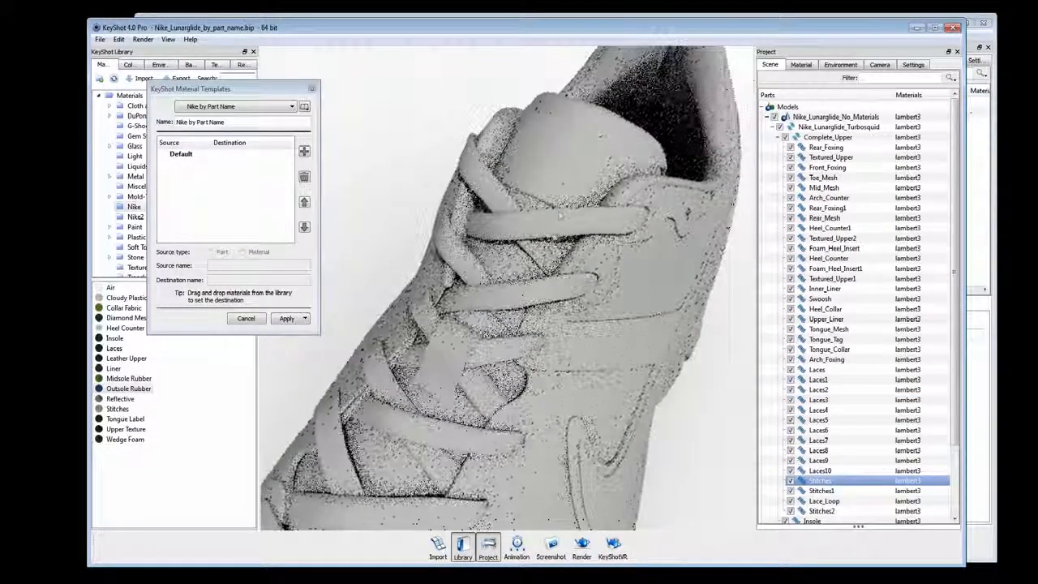
click(571, 171)
middle_drag(644, 118, 607, 195)
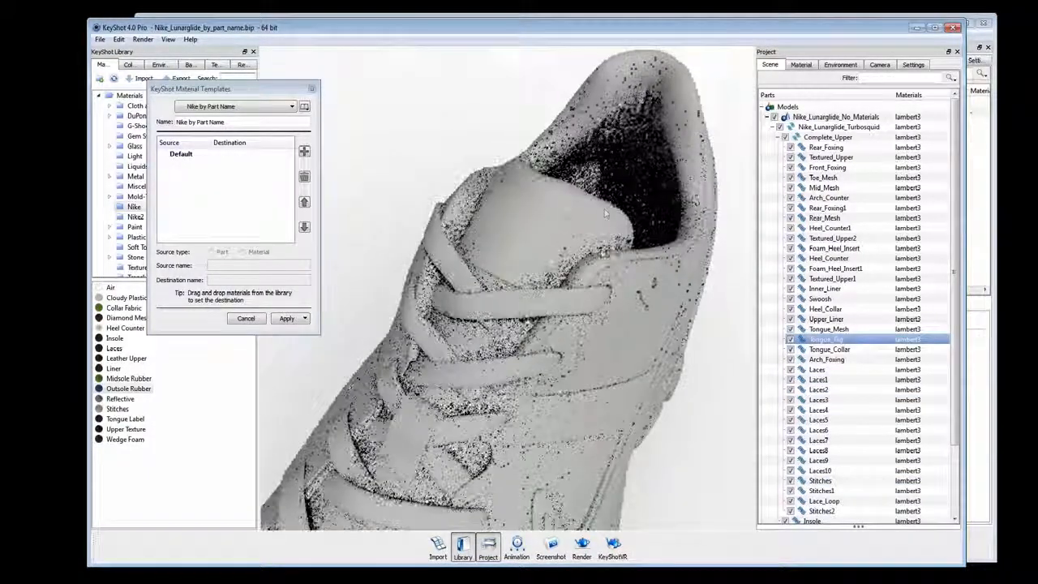
click(606, 197)
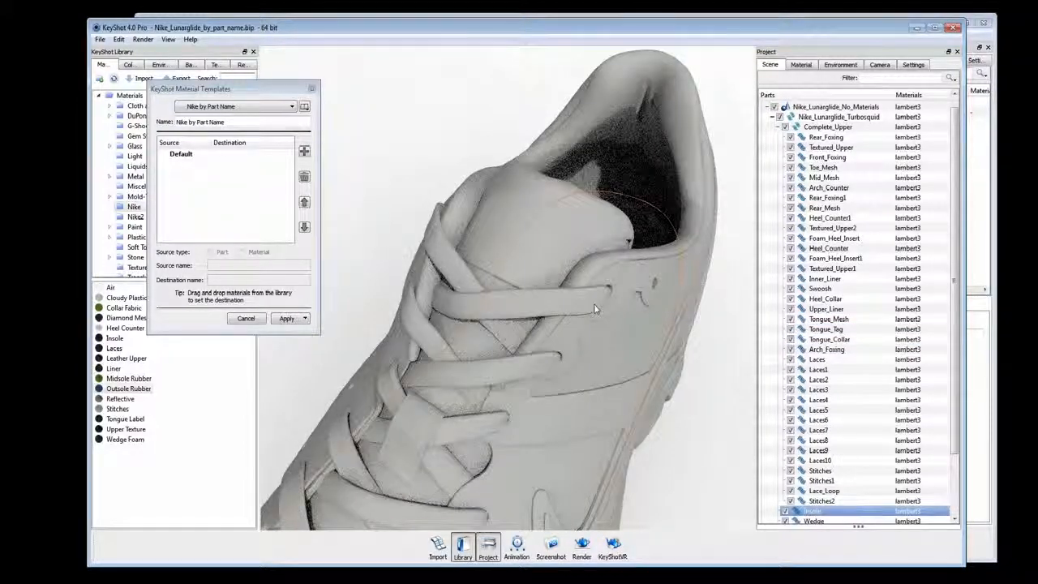
scroll(606, 197, down, 3)
drag(583, 352, 640, 402)
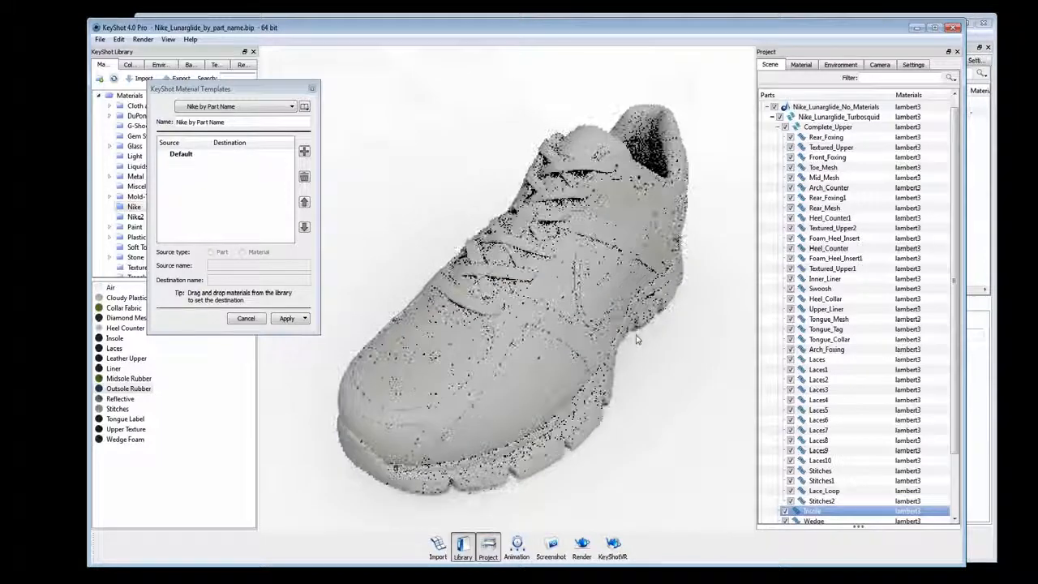
- Add a template item that maps the part name Insole to the Insole material from the Nike library folder
click(304, 152)
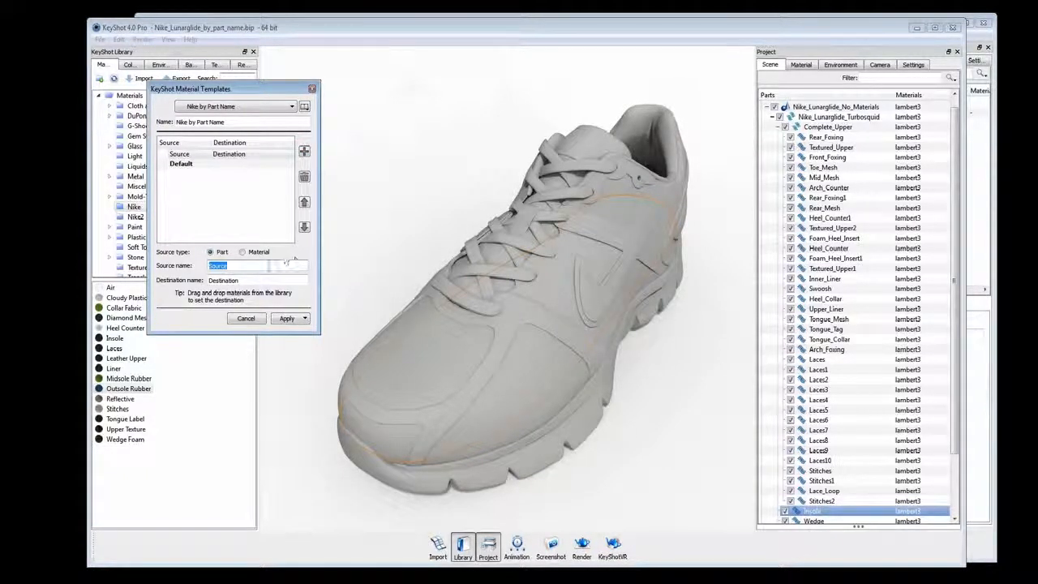
text(Insole)
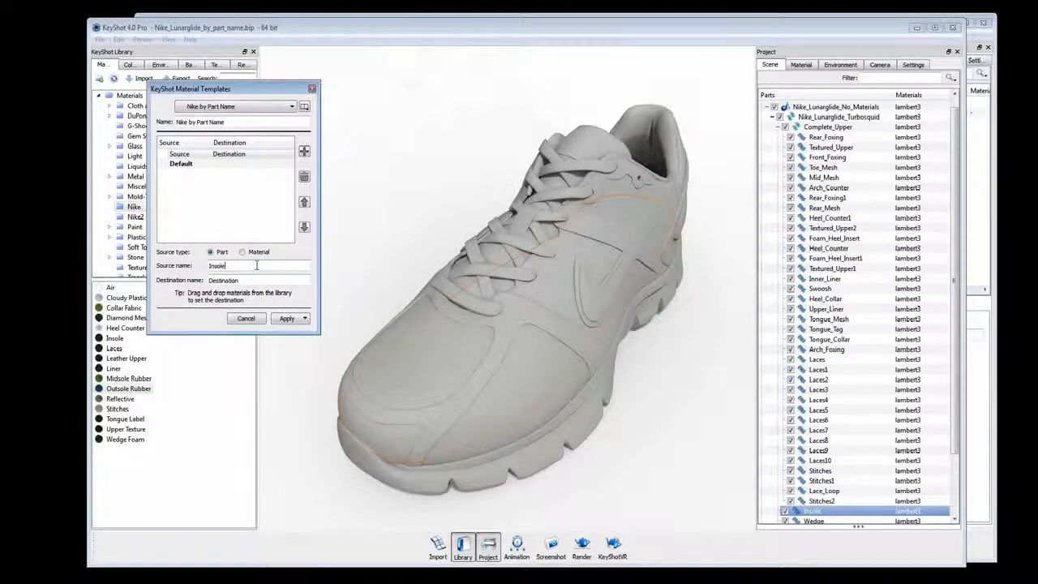
drag(241, 95, 252, 86)
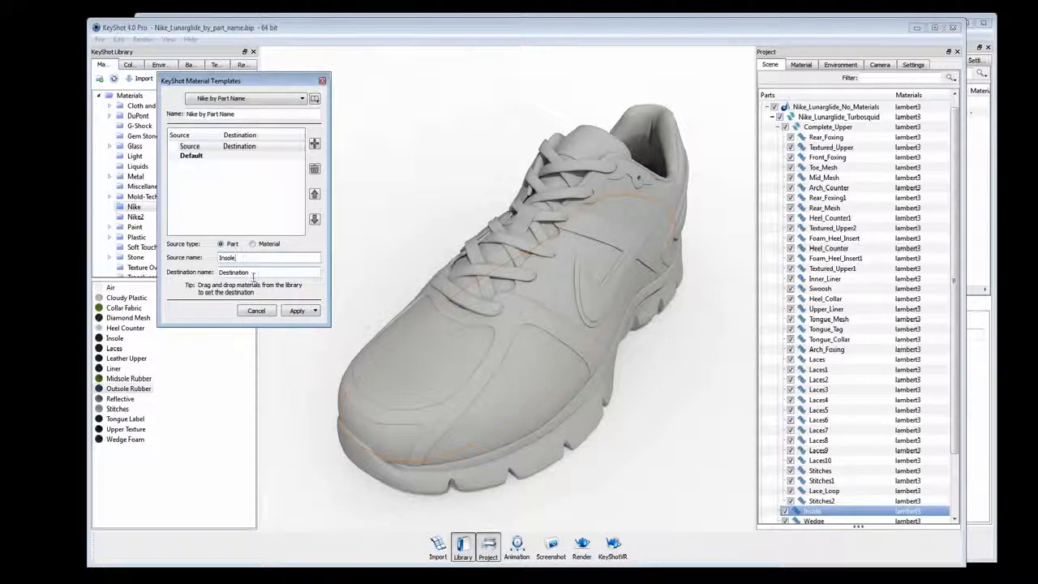
drag(262, 273, 189, 268)
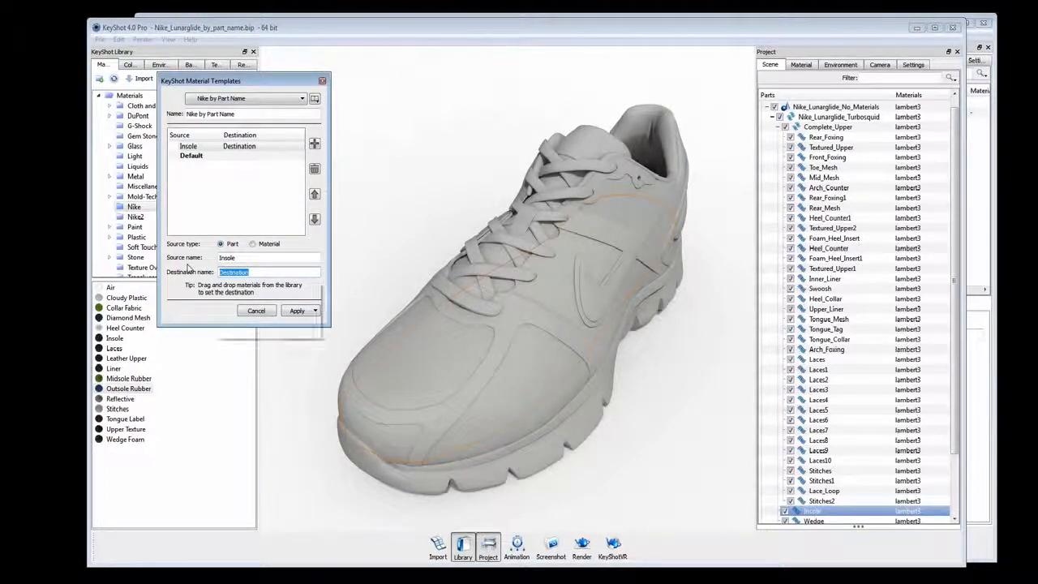
text(insol)
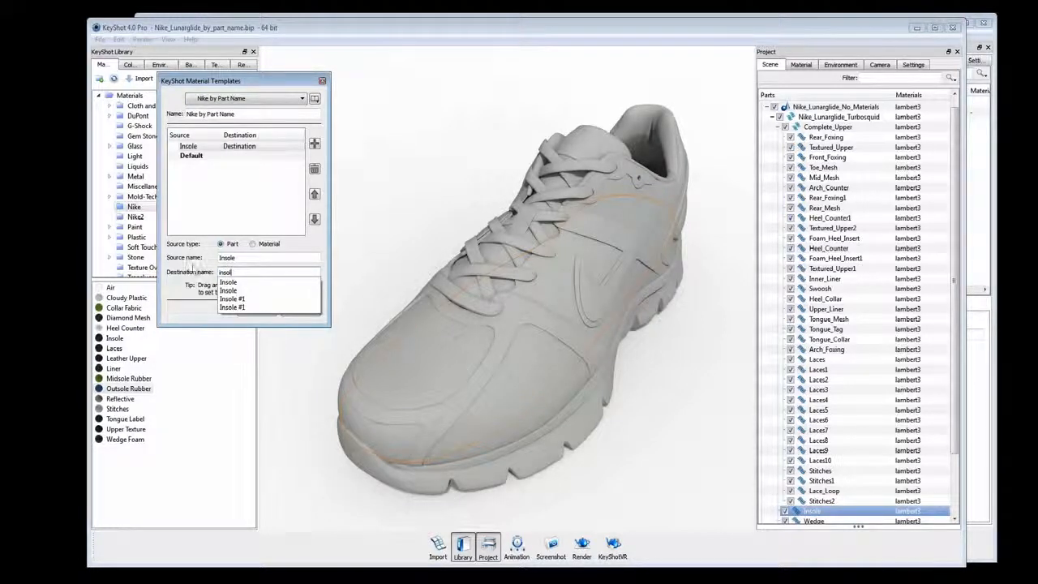
key(BackSpace)
key(BackSpace)
key(BackSpace)
key(BackSpace)
key(BackSpace)
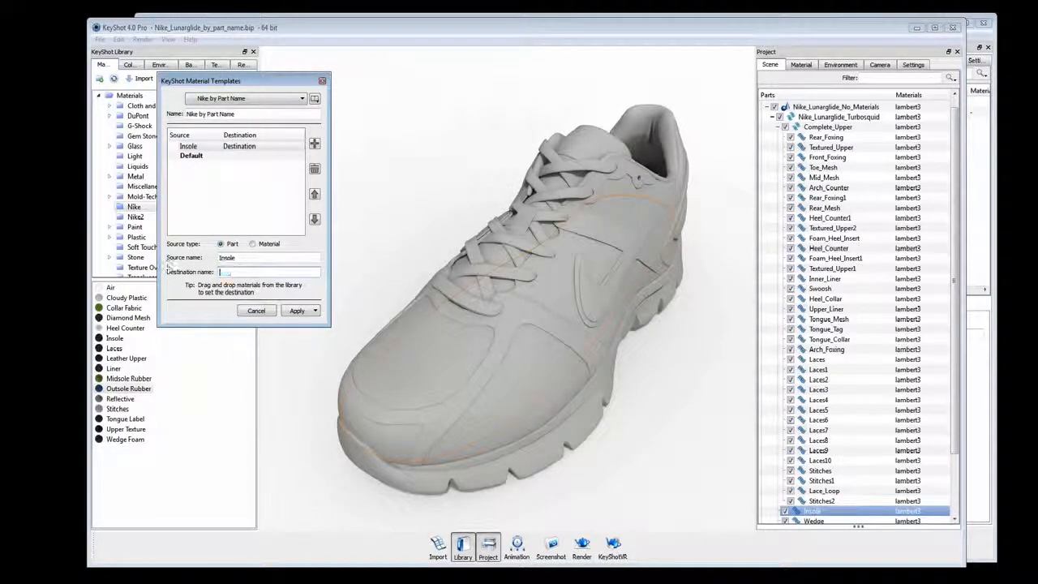
drag(136, 337, 230, 273)
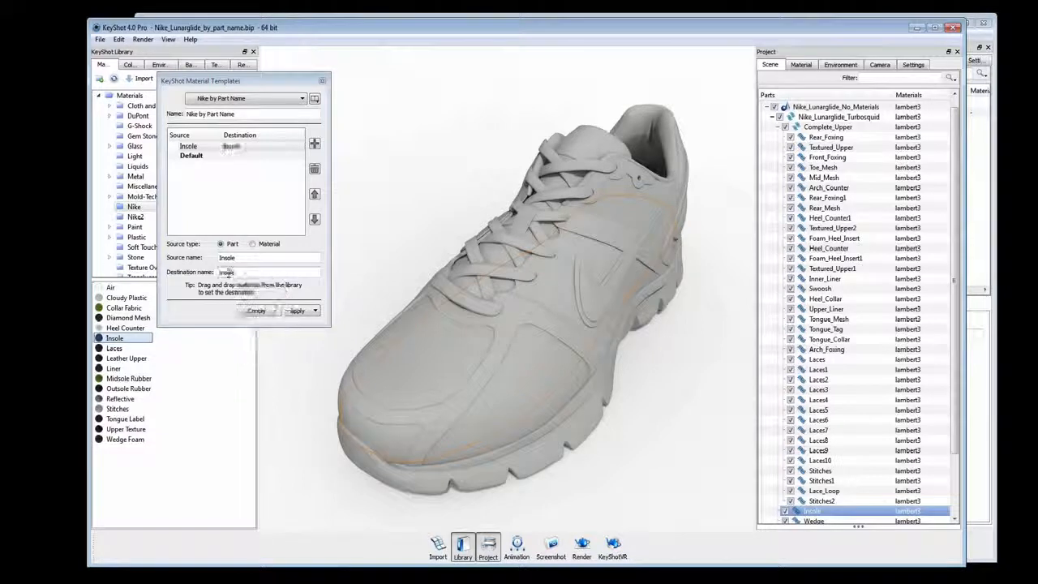
- Add three more template items and map the wildcard source name *laces* to the library material Laces in the first one
click(315, 143)
click(314, 143)
click(315, 143)
click(253, 157)
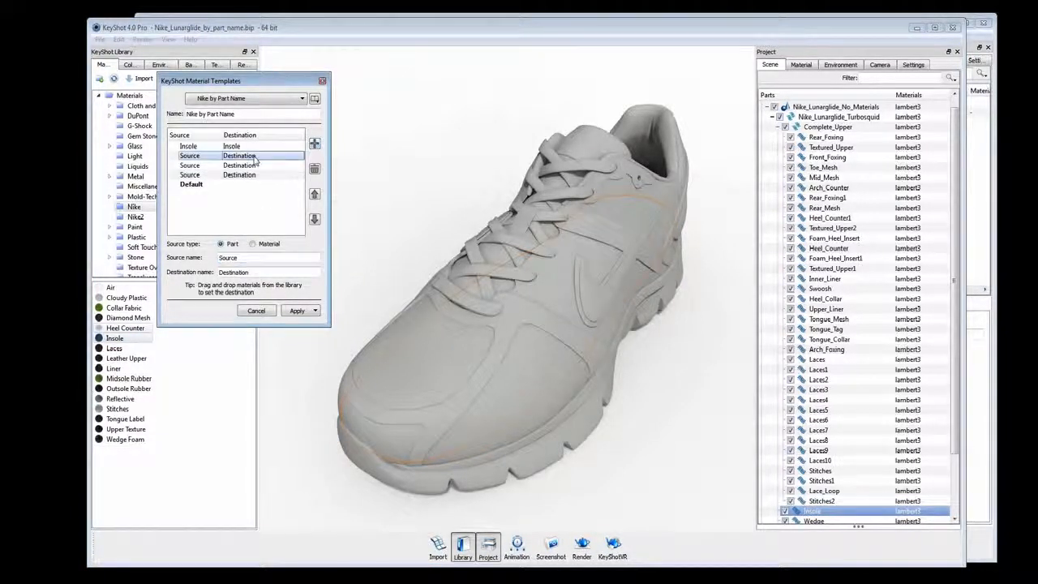
double_click(244, 257)
text(*lace*)
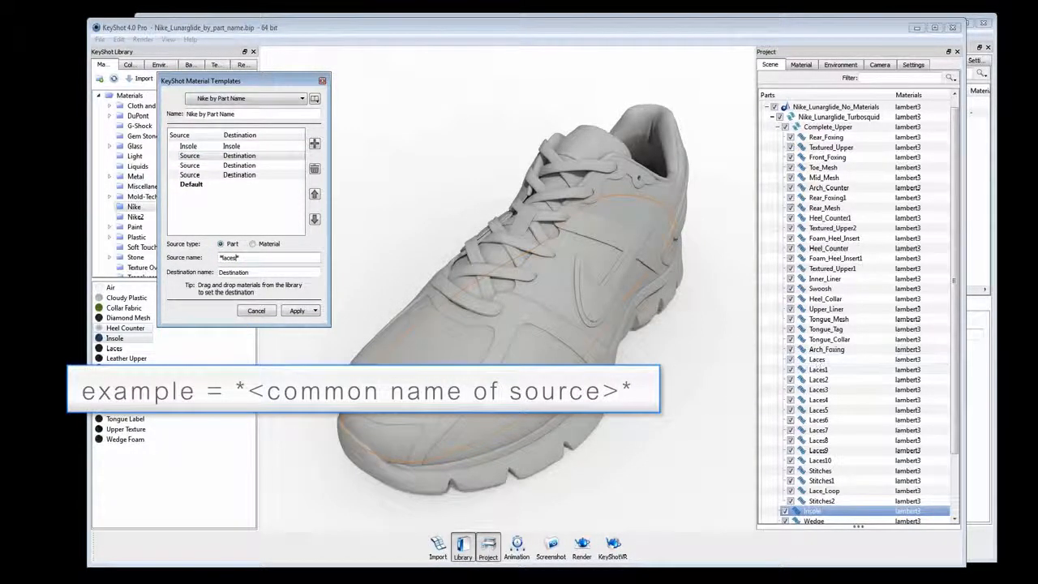
drag(114, 348, 237, 282)
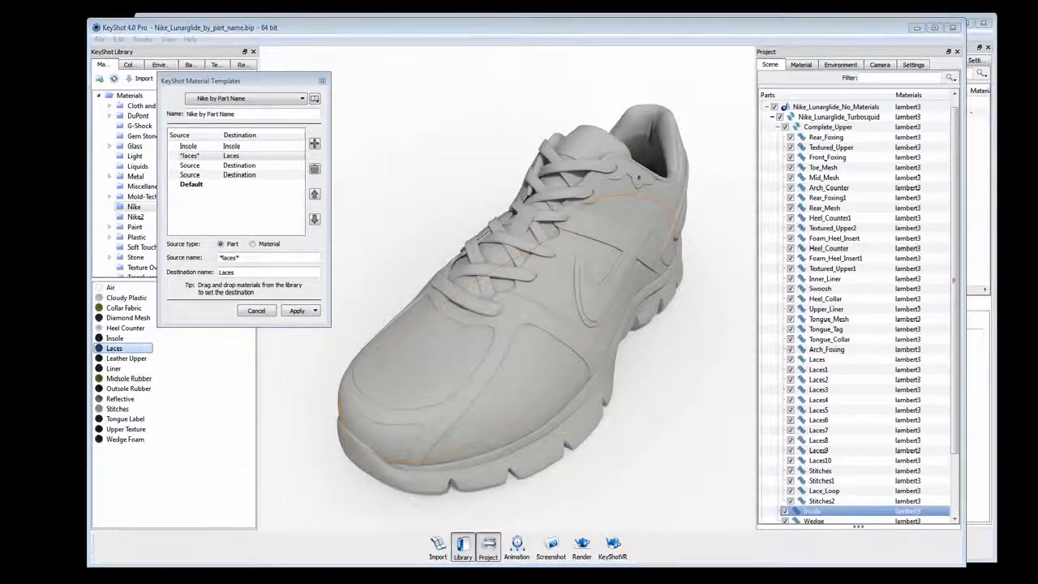
- Fill in the two remaining template items, mapping *stitches* to Stitches and *tongue_tag* to Tongue Label
click(207, 167)
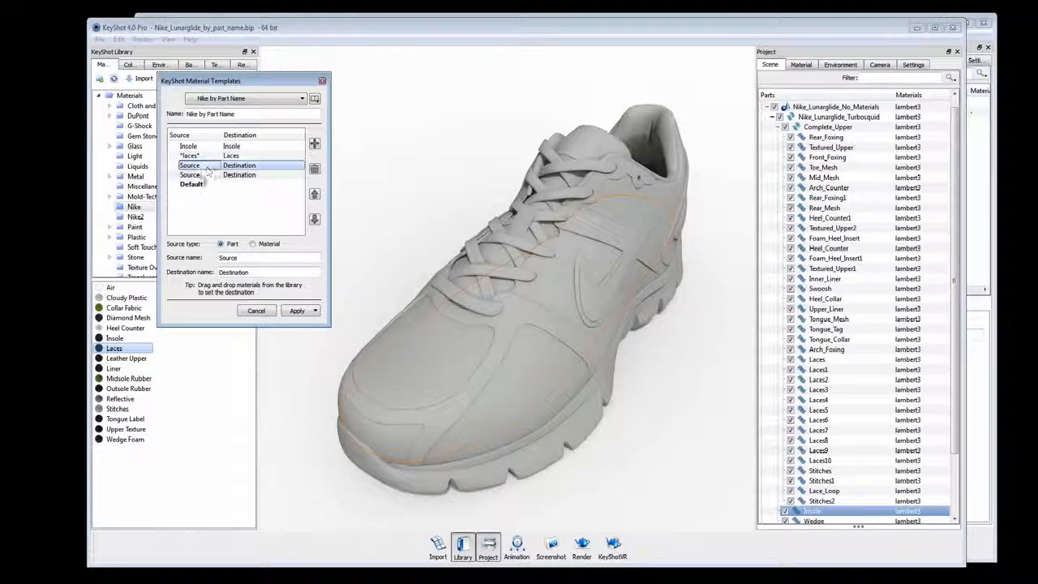
drag(242, 258, 171, 267)
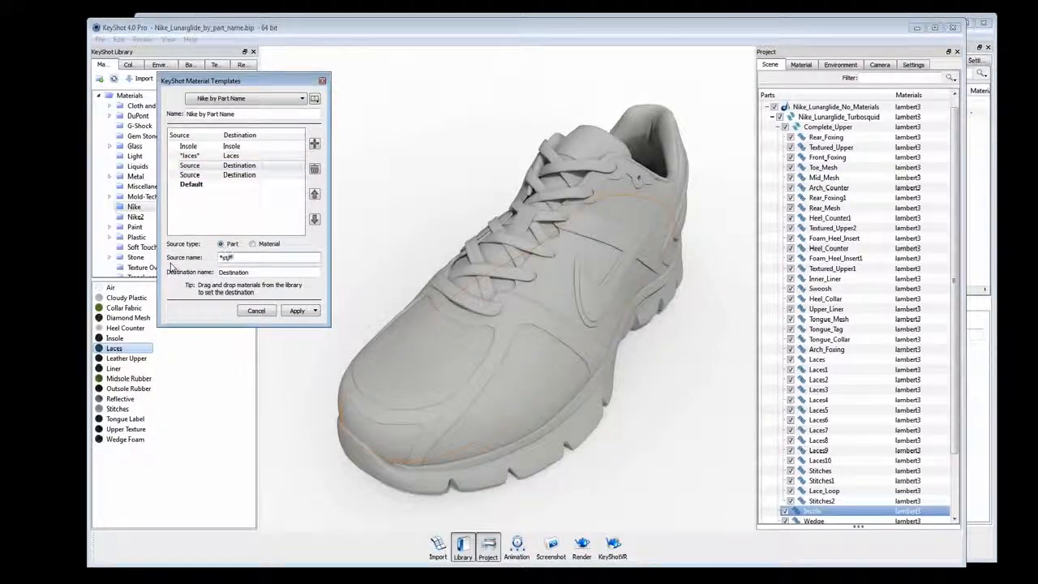
drag(117, 409, 189, 261)
click(249, 177)
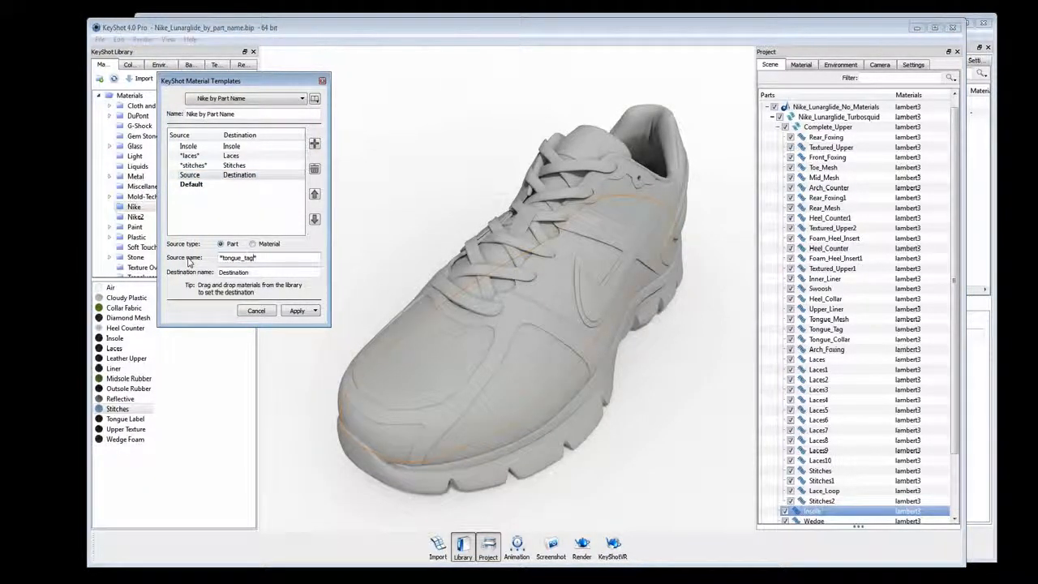
drag(128, 419, 235, 272)
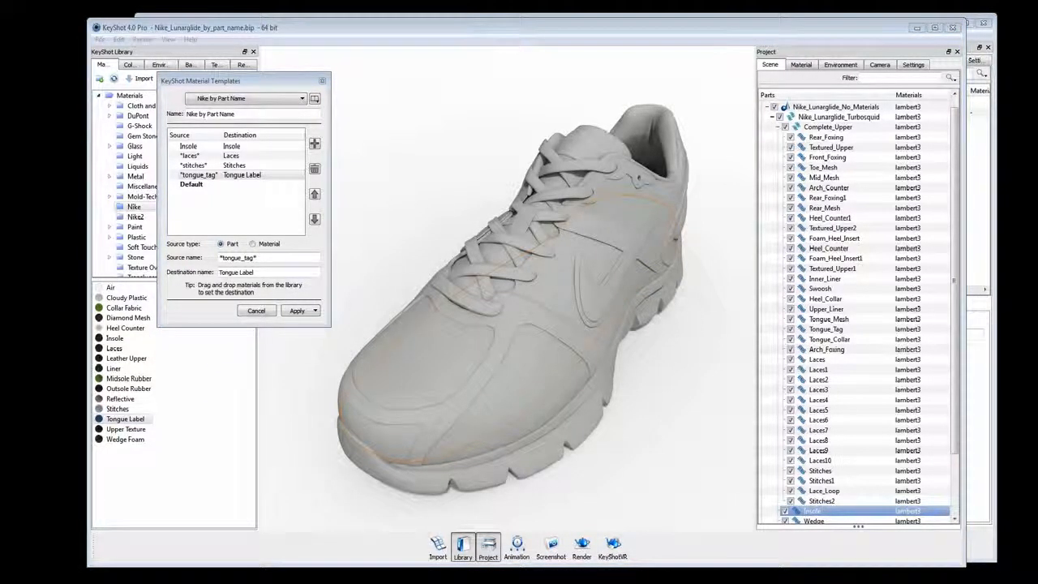
- Apply the Nike by Part Name template to the shoe in the scene and clear the part selection
click(315, 312)
click(313, 325)
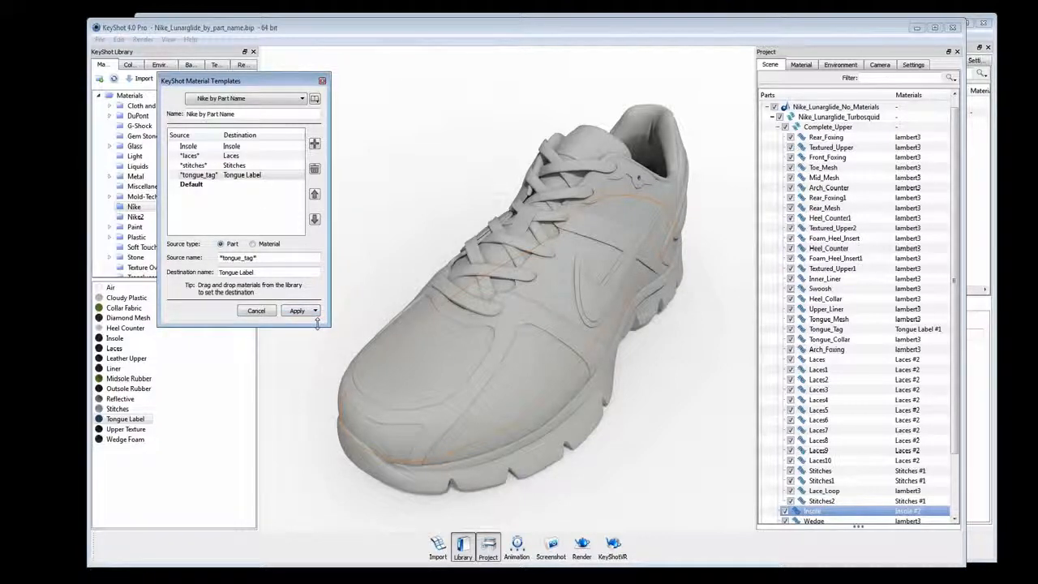
click(438, 212)
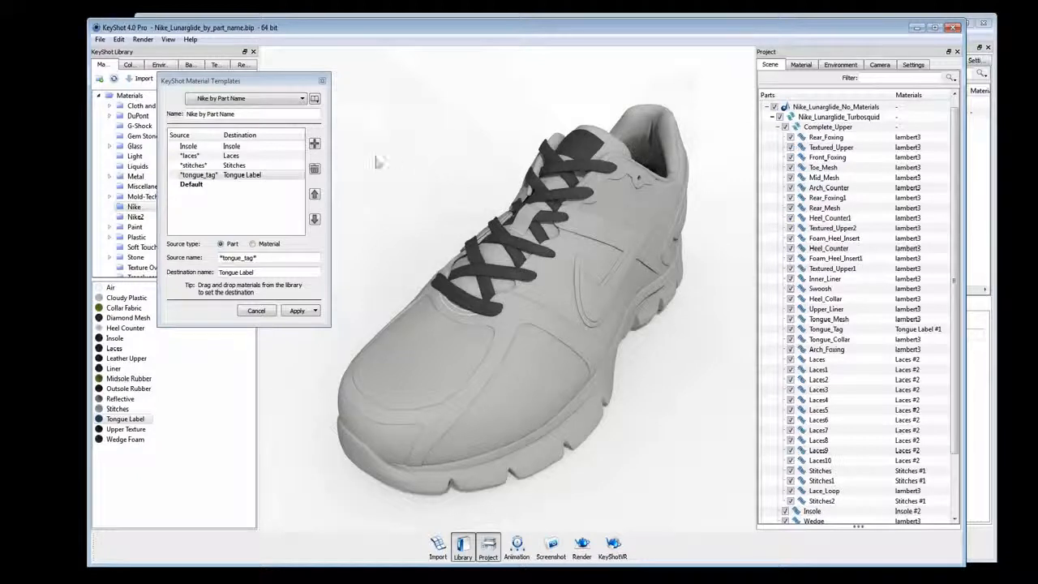
- Add wildcard items for outsole, midsole, foam, textured, foxing, counter, mesh, collar and liner, mapping each to its corresponding Nike material
click(315, 144)
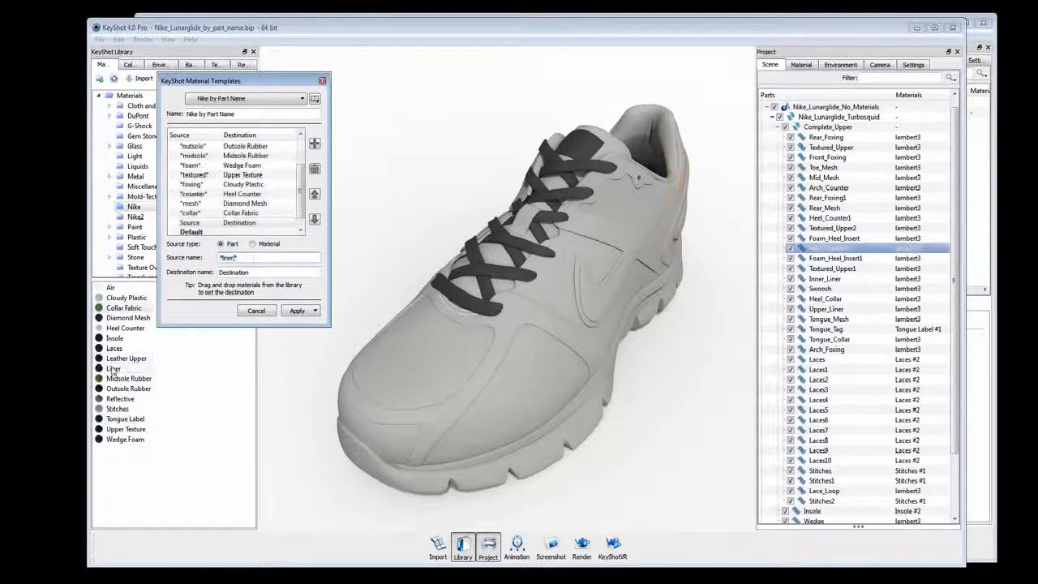
drag(114, 370, 236, 272)
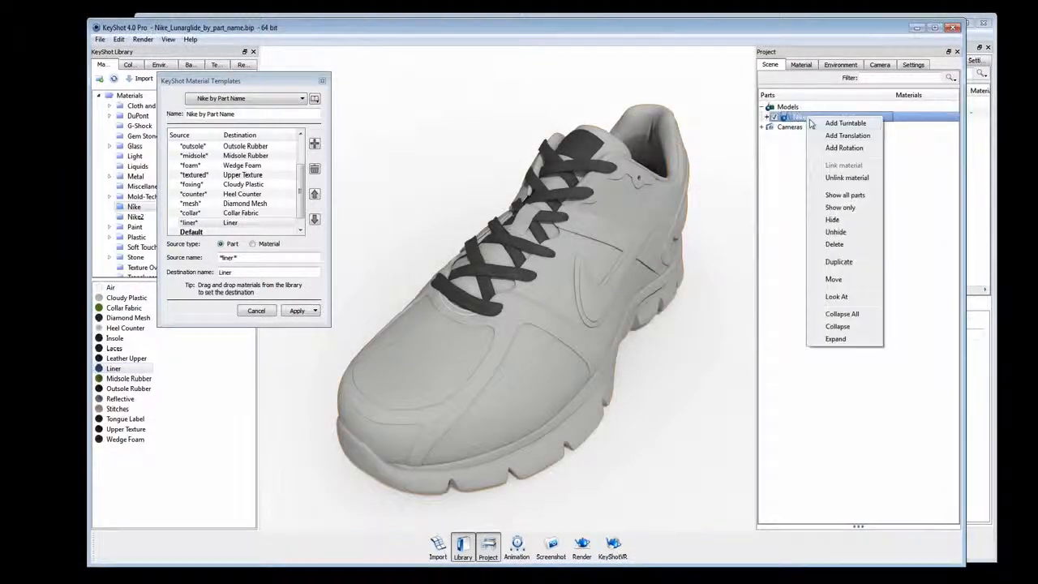
- Move the whole Nike_Lunarglide_No_Materials model aside to make room for a second shoe
click(839, 278)
drag(585, 288, 709, 319)
click(558, 522)
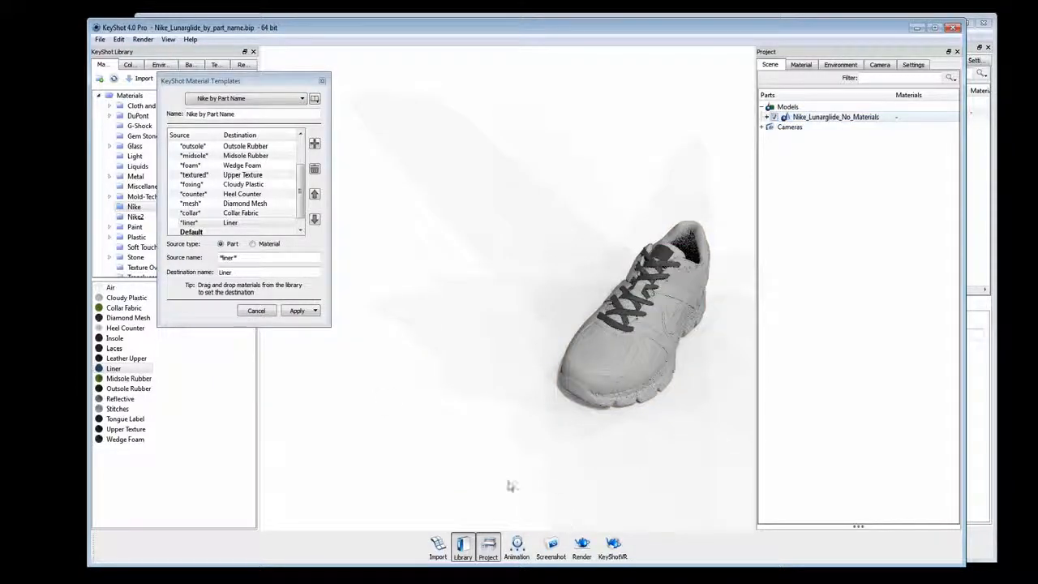
- Import Nike_AM90_No_Materials.mb into the scene using the Nike by Part Name material template, and apply the completed template to the Lunarglide as well
click(438, 547)
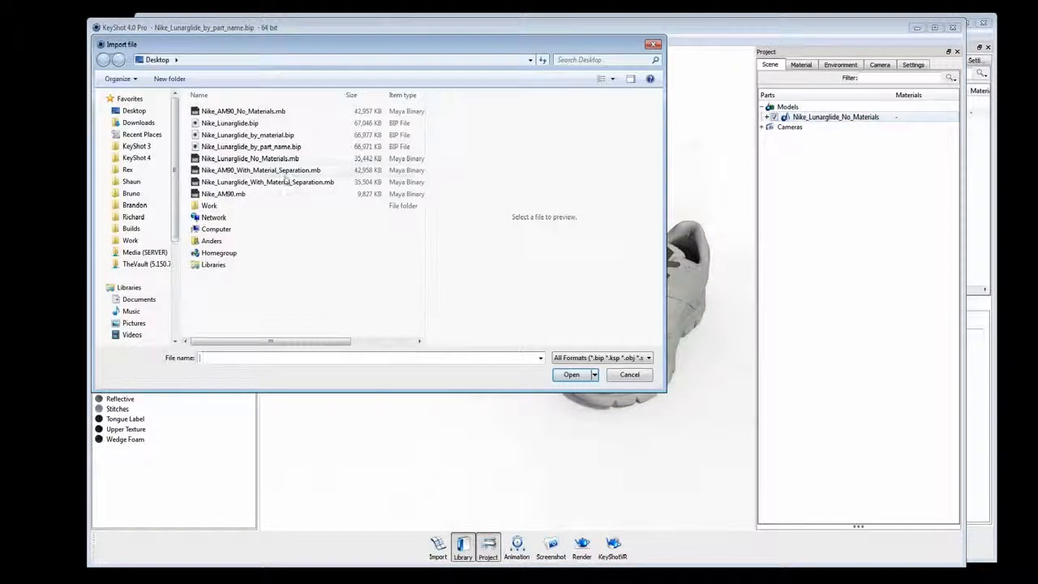
double_click(244, 111)
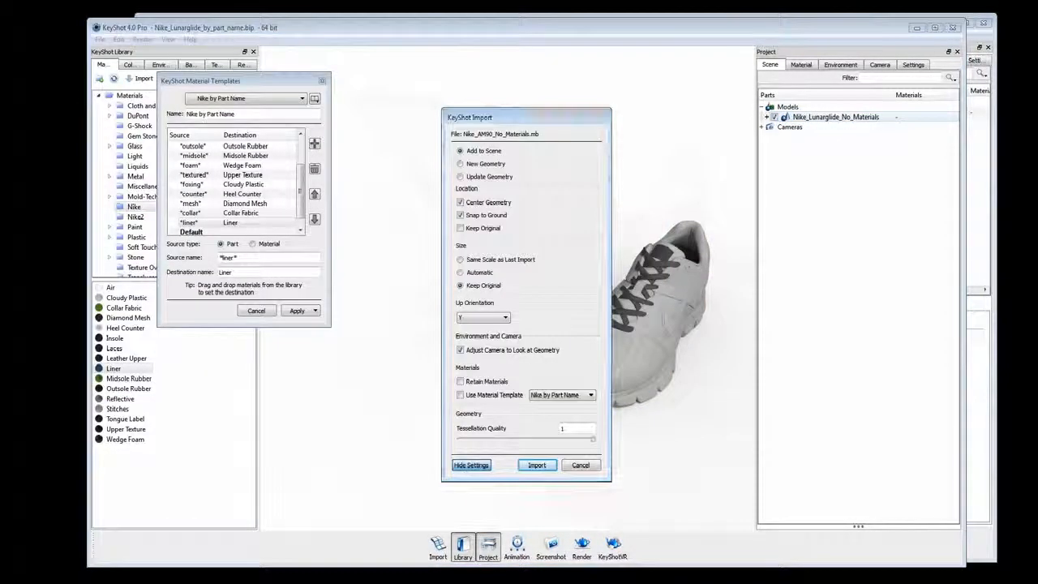
click(501, 397)
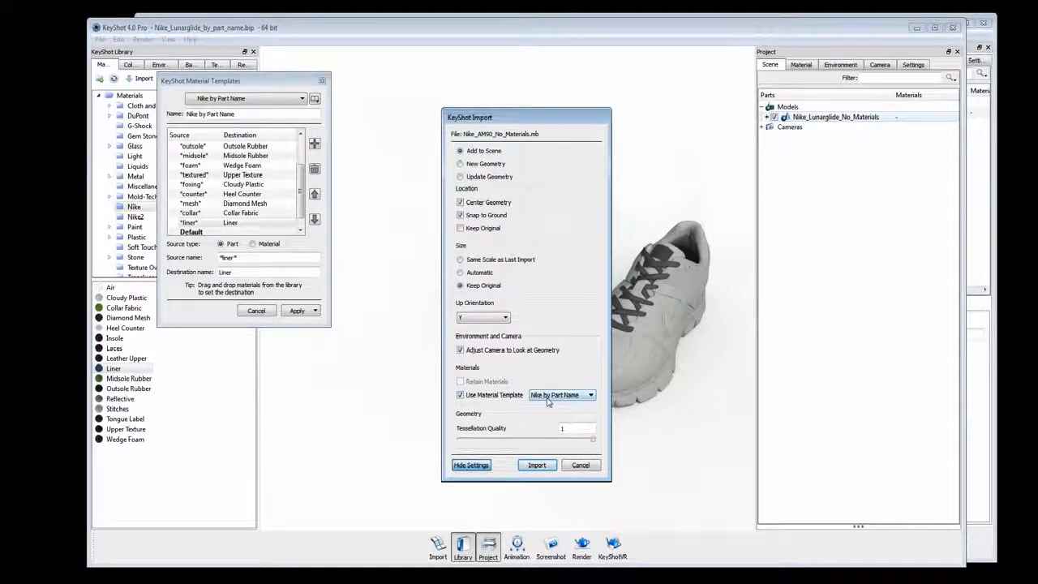
click(539, 466)
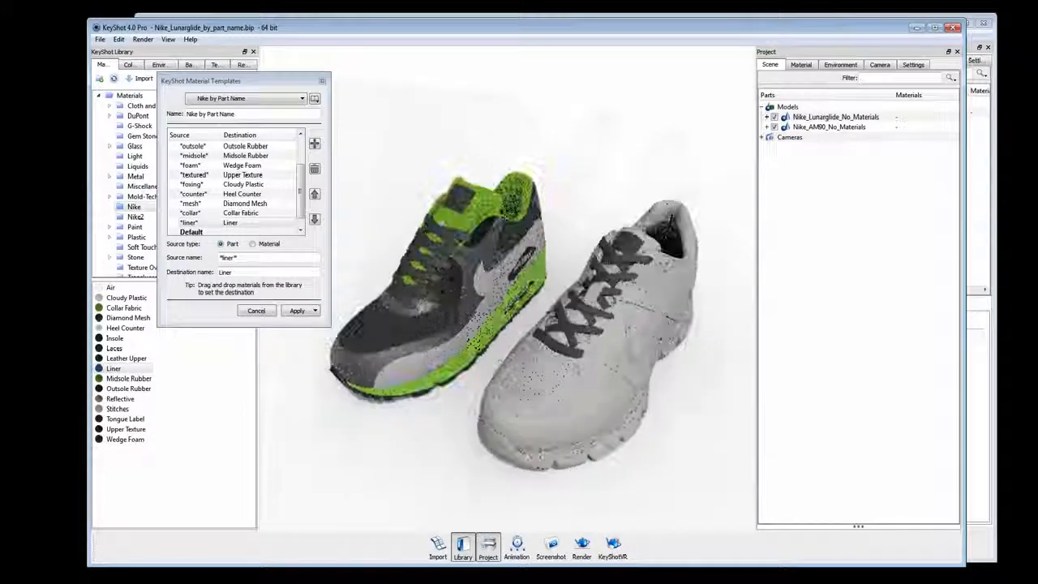
click(315, 311)
click(315, 324)
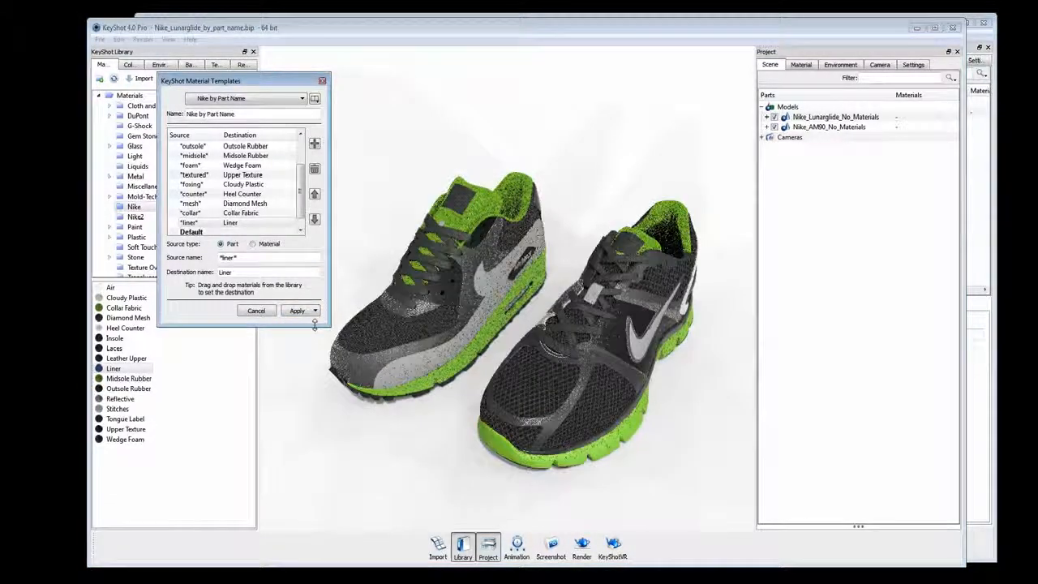
- Select all AM90 parts sharing the material of AirMax_leather1, unlink their material, and clear the selection
drag(133, 362, 180, 366)
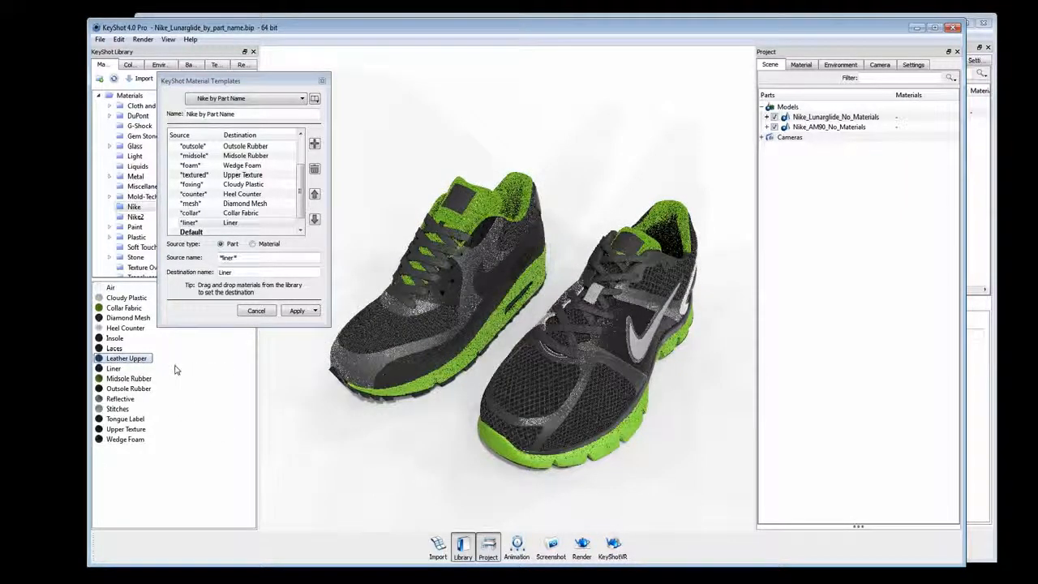
click(405, 367)
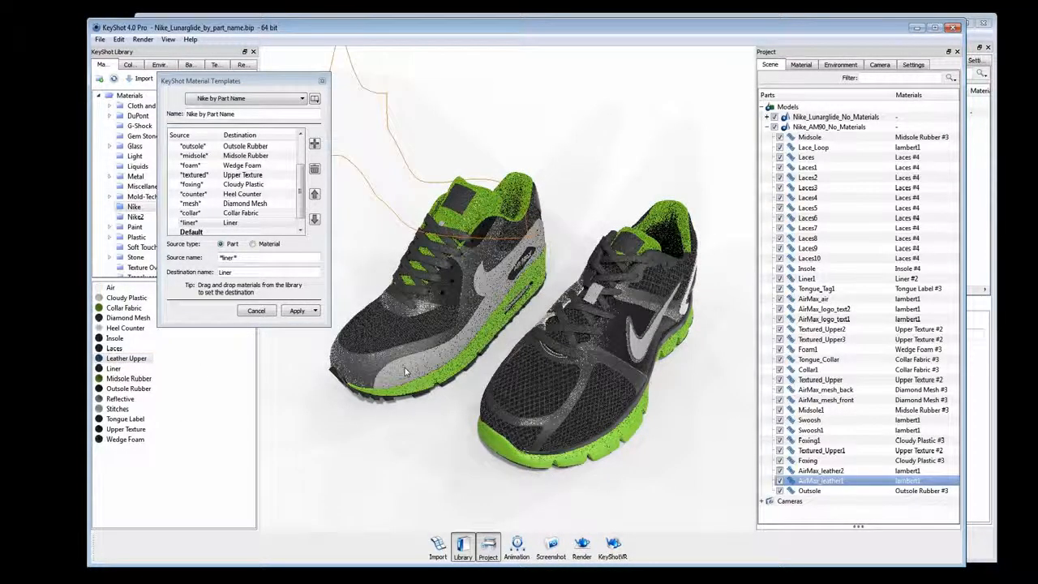
right_click(406, 369)
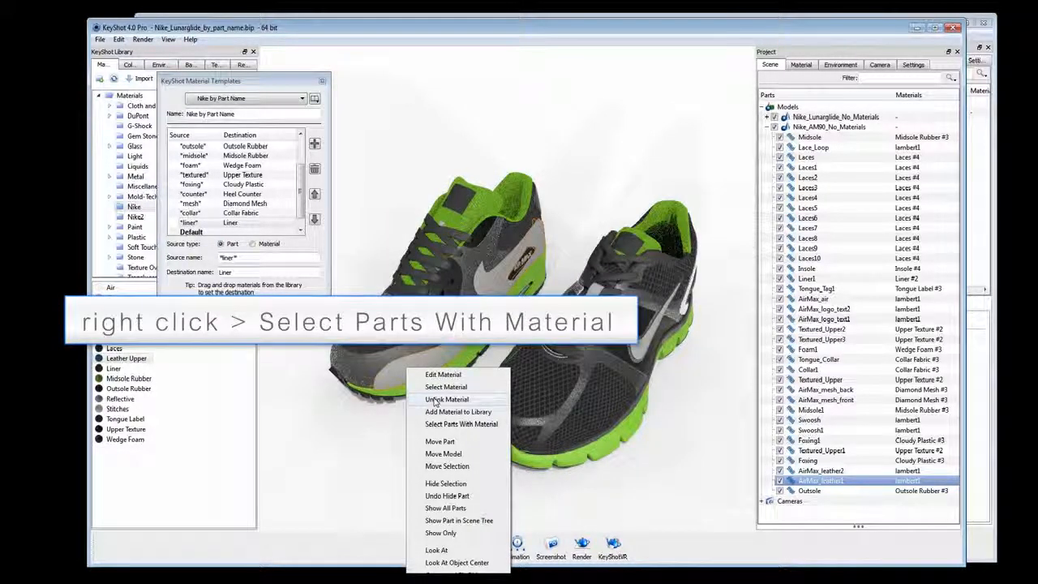
click(460, 423)
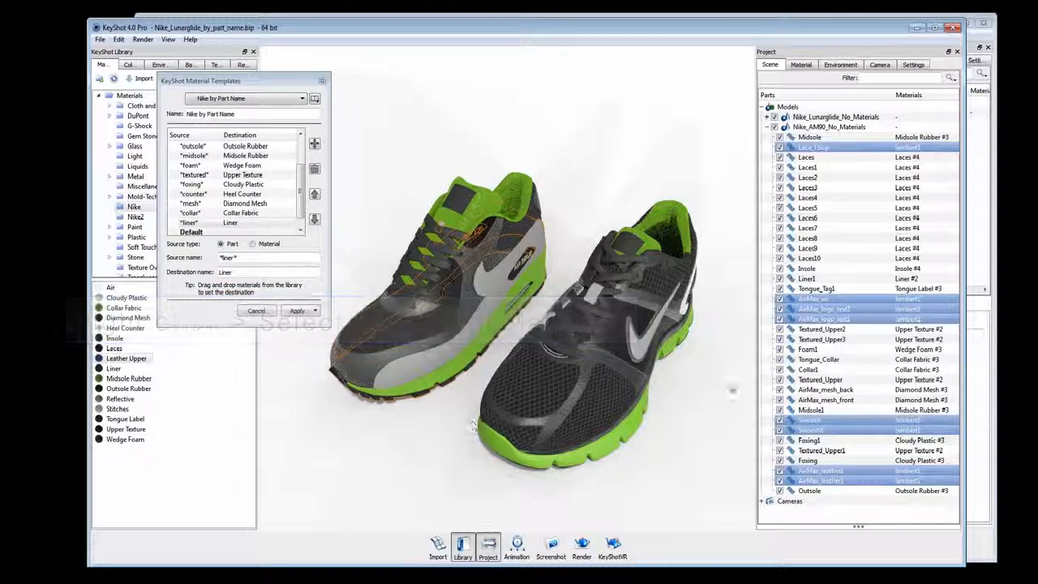
right_click(818, 318)
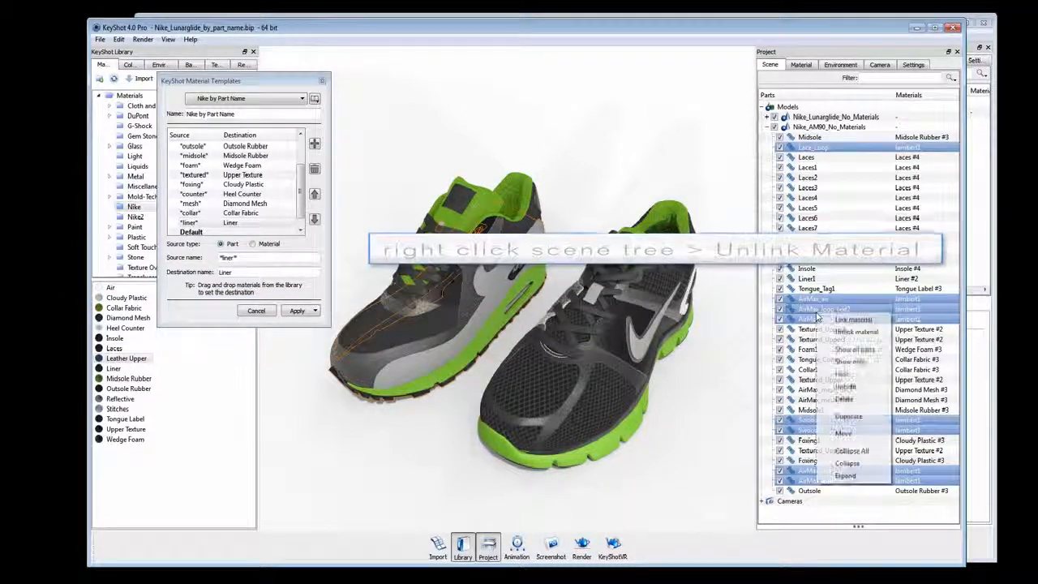
click(848, 332)
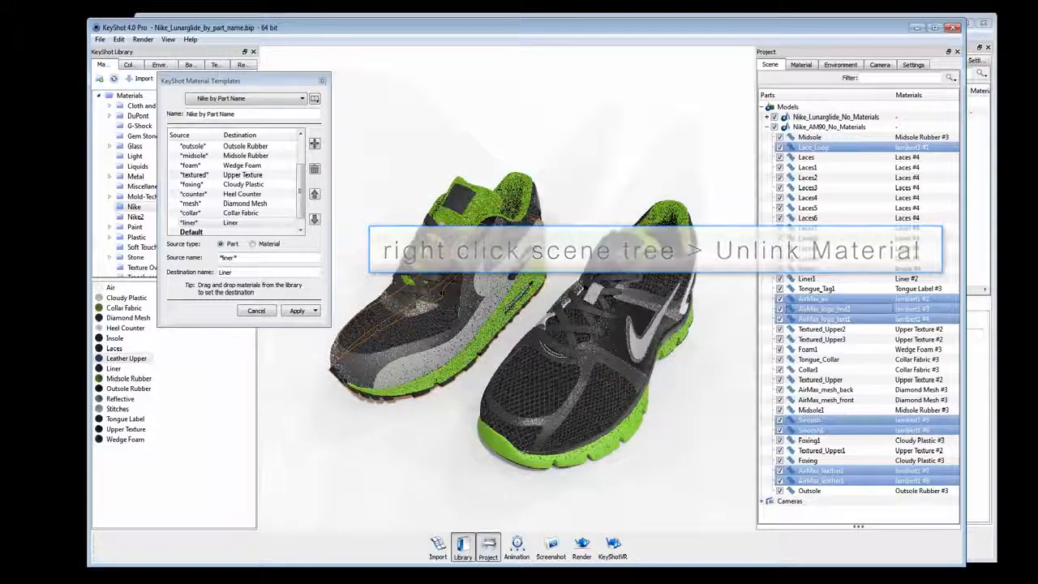
click(394, 434)
- Close the material template editor
scroll(394, 434, up, 2)
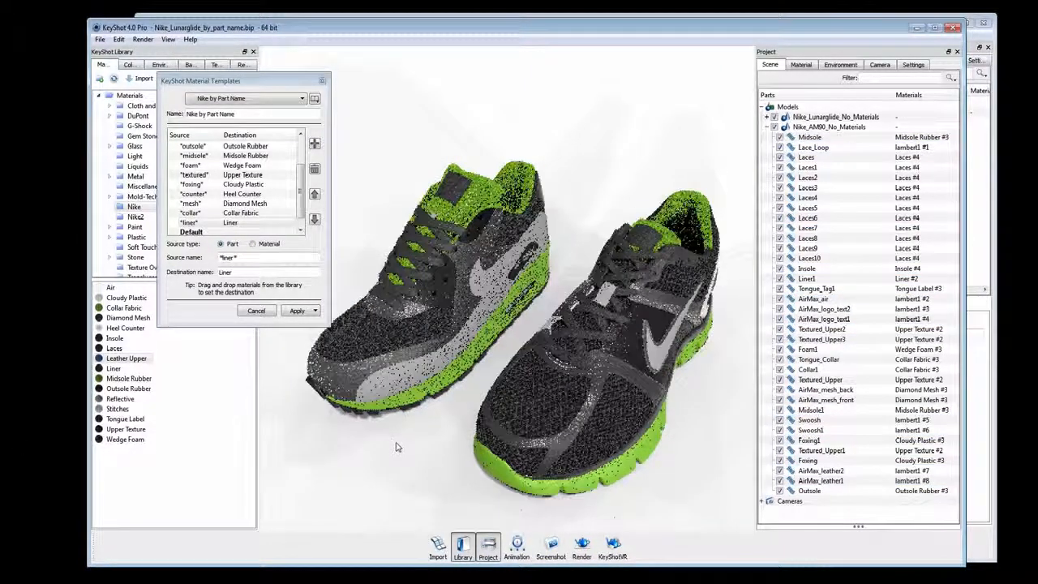
drag(396, 447, 401, 427)
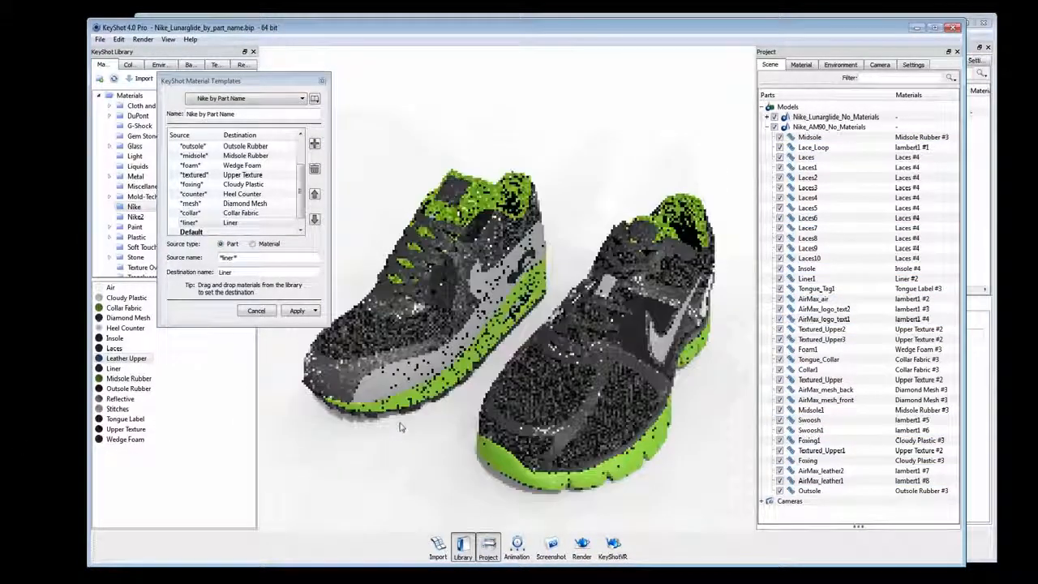
click(322, 83)
middle_drag(455, 417, 454, 361)
scroll(454, 361, up, 2)
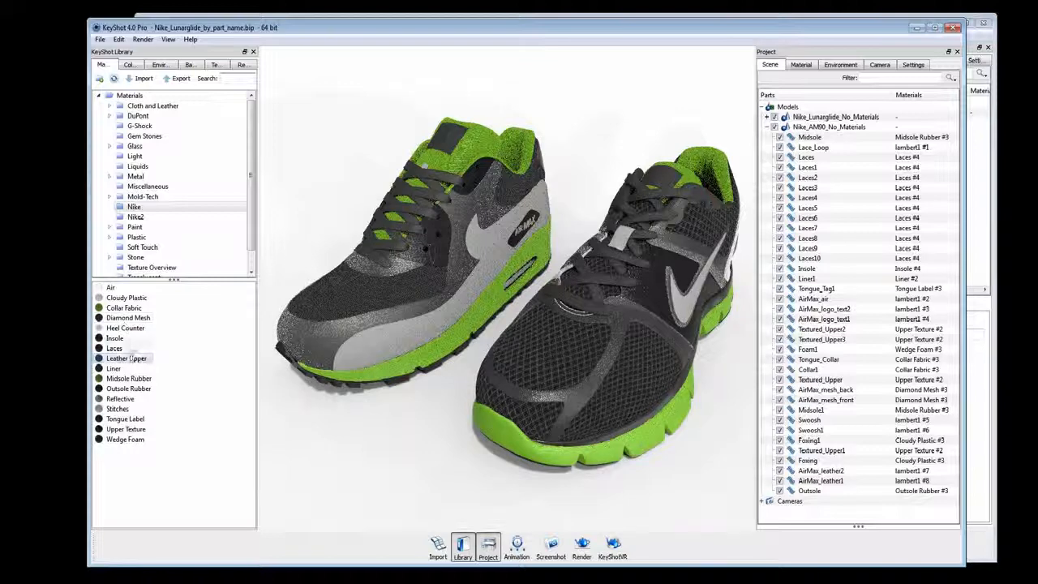
- Assign Leather Upper to AirMax_leather1, Air to AirMax_air and Reflective to the Swoosh part of the AM90 shoe
drag(151, 366, 342, 342)
drag(111, 287, 537, 283)
key(ctrl+z)
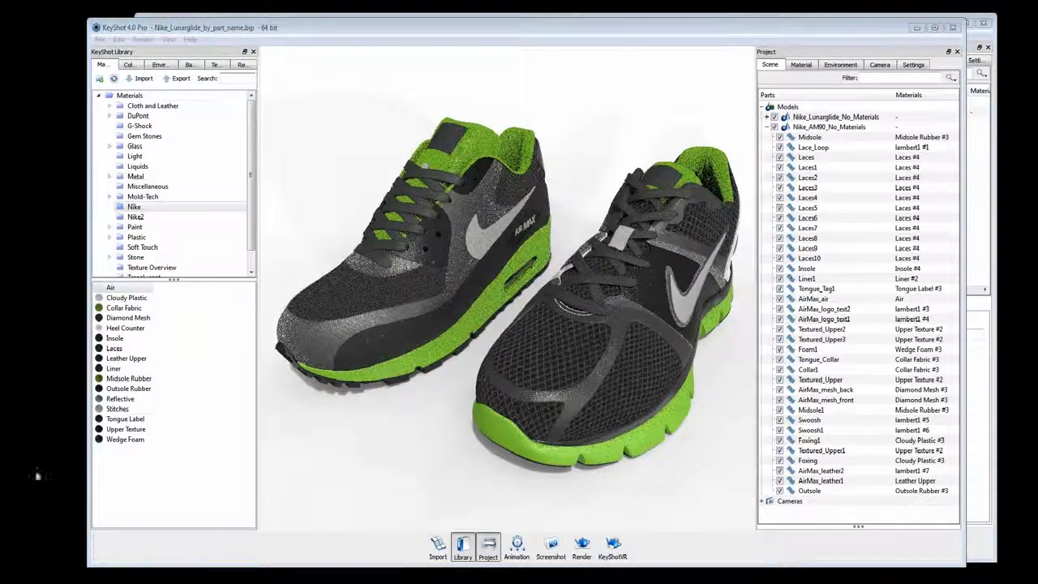
drag(116, 400, 474, 234)
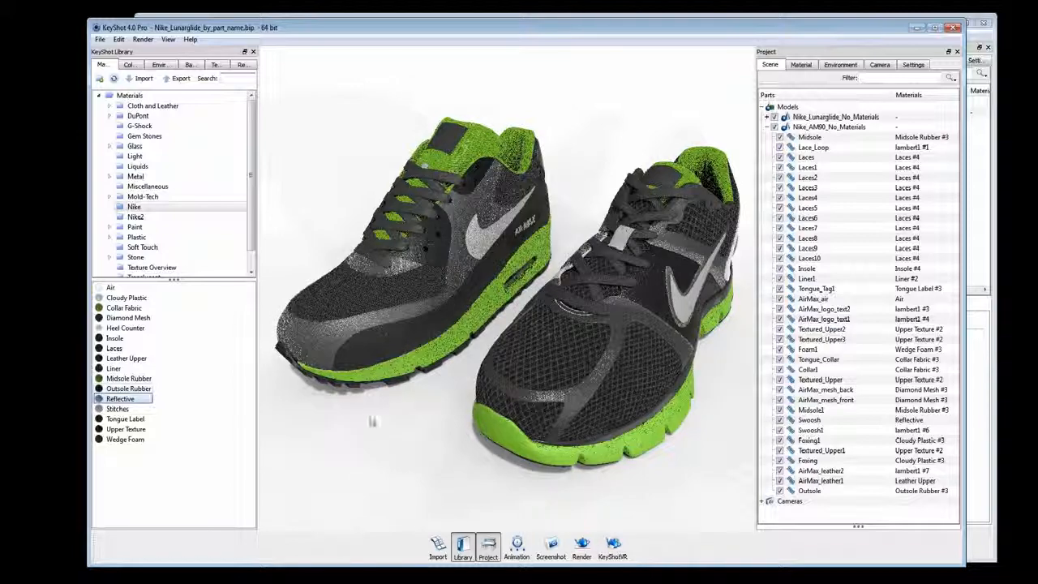
- Copy the Swoosh's Reflective material onto Lace_Loop and AirMax_logo_text1 of the AM90 shoe
click(480, 242)
drag(426, 168, 428, 169)
scroll(539, 247, up, 5)
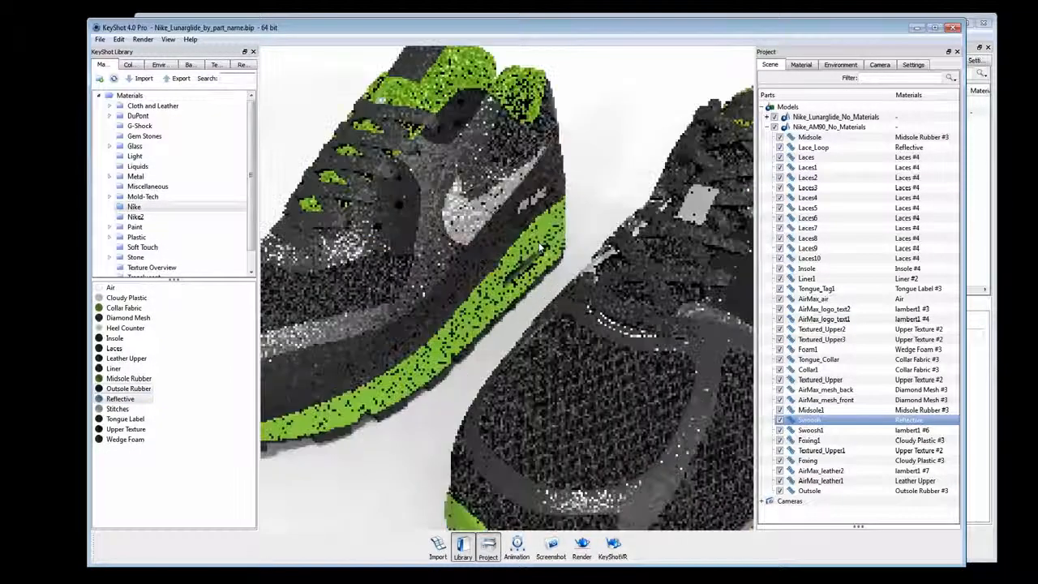
scroll(539, 211, up, 3)
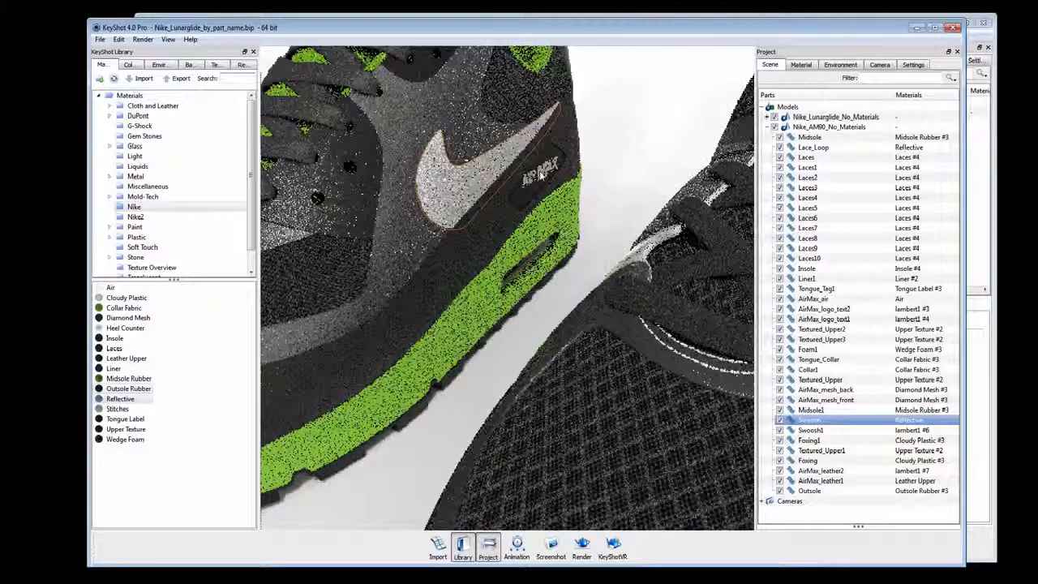
shift+right_click(541, 174)
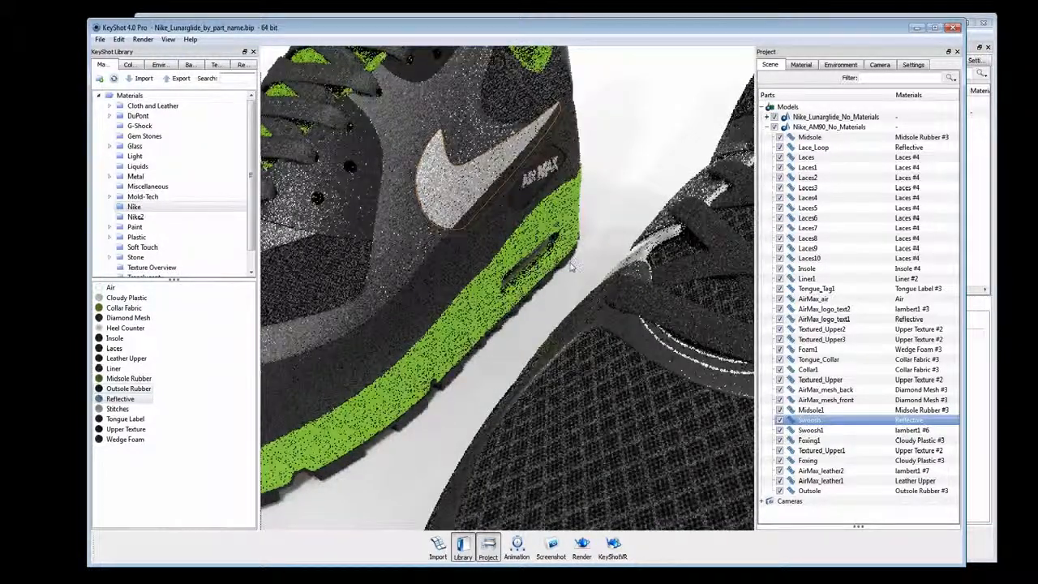
scroll(571, 267, down, 8)
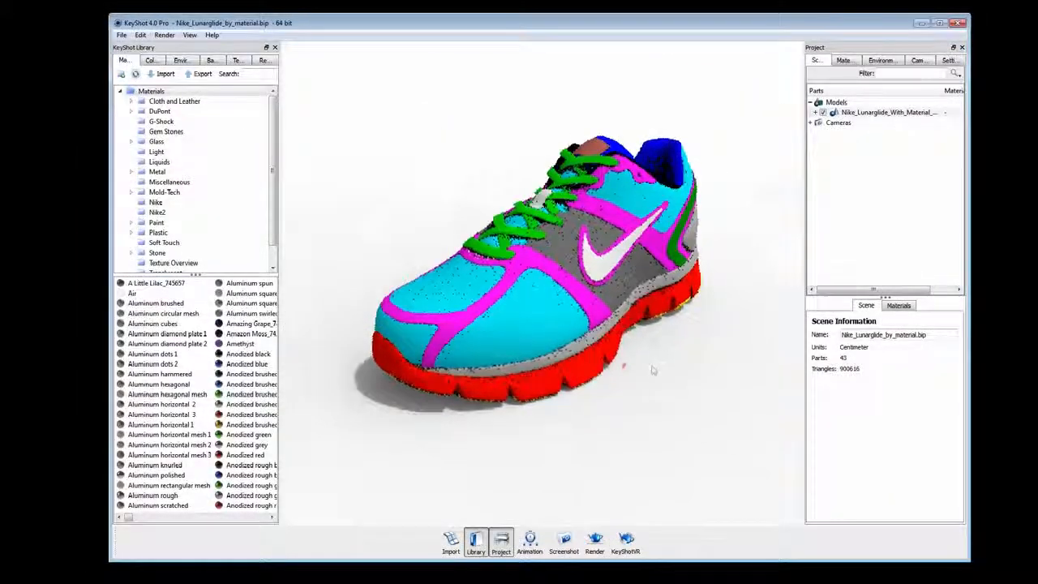
- Expand the whole Lunarglide model hierarchy and enlarge the scene tree so part and material names are readable
scroll(653, 370, up, 5)
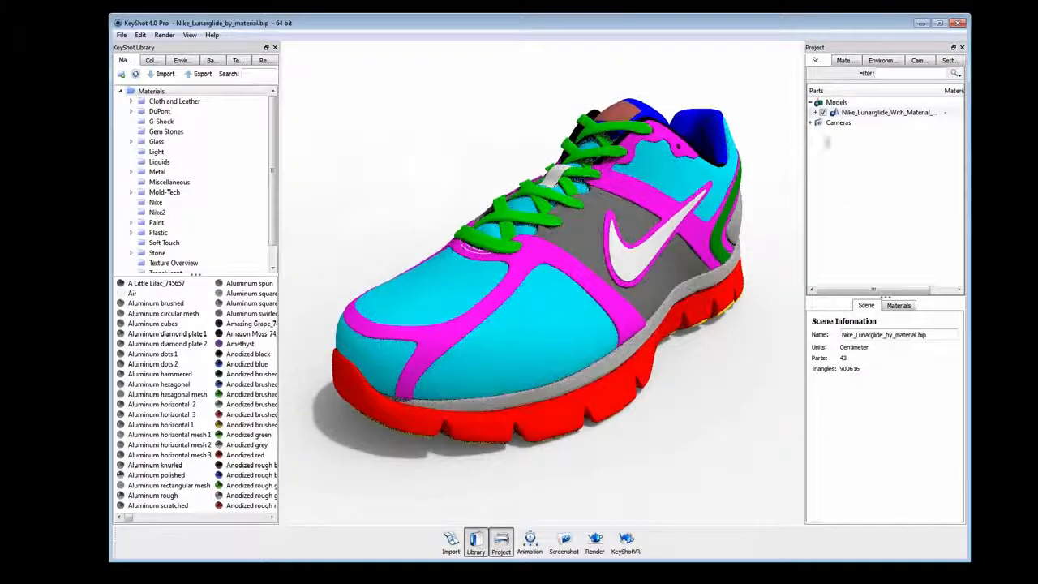
right_click(848, 115)
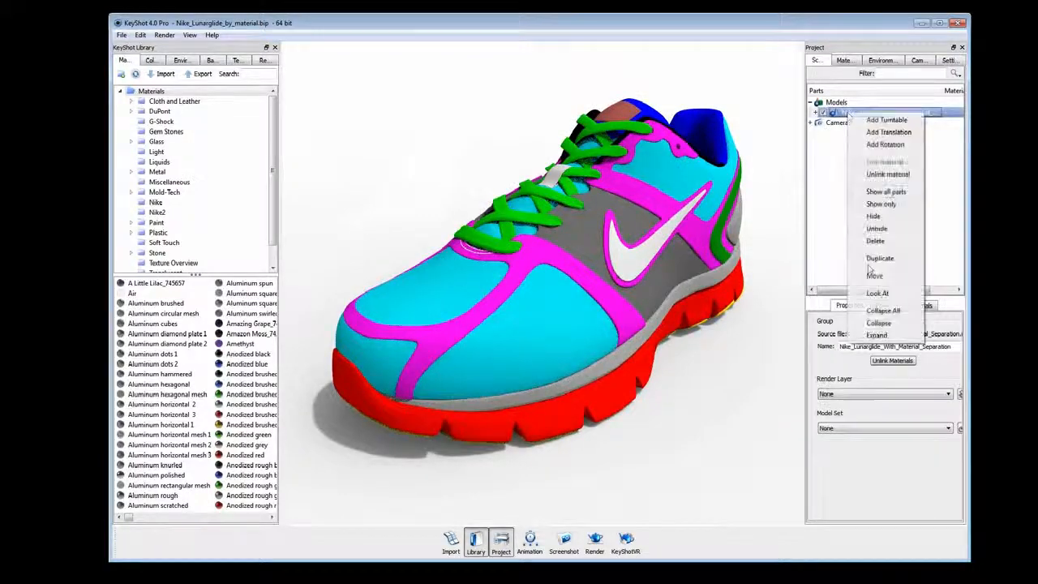
click(879, 336)
drag(892, 298, 908, 519)
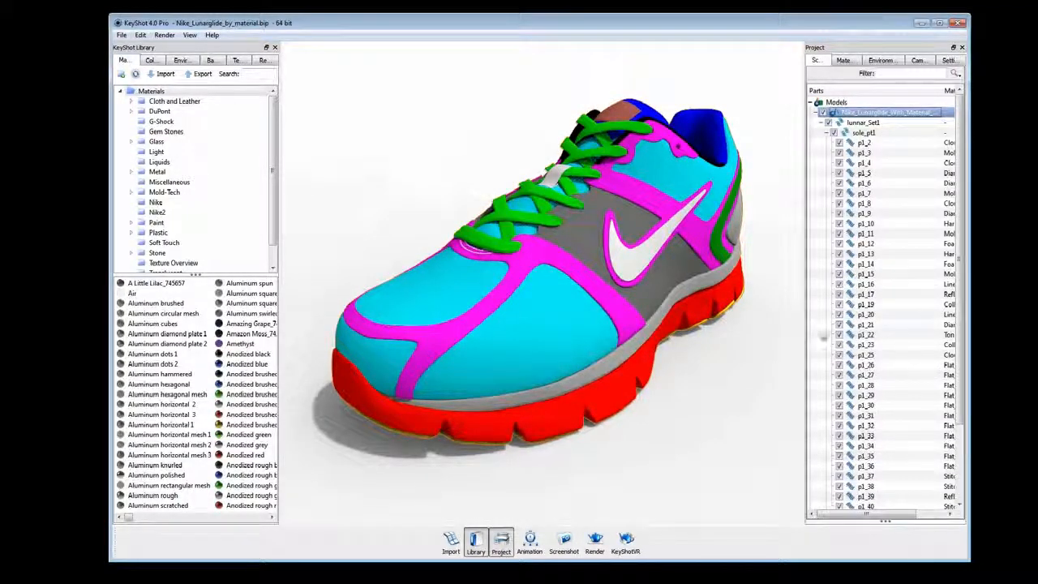
drag(805, 304, 748, 304)
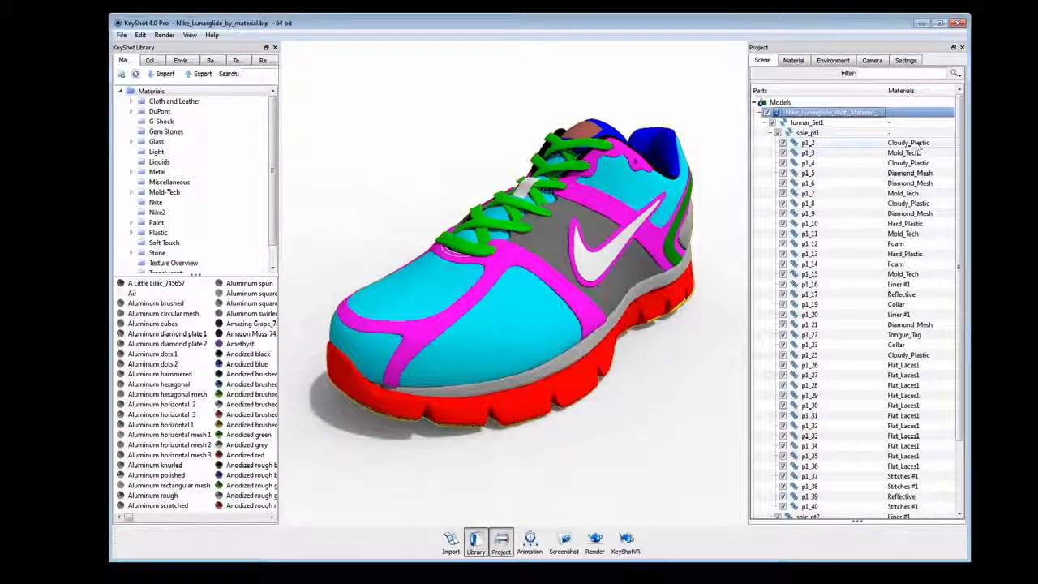
- Check which parts share a material name, selecting p1_9 and the Flat_Laces1 parts p1_26 to p1_36, and clear the selection
click(910, 214)
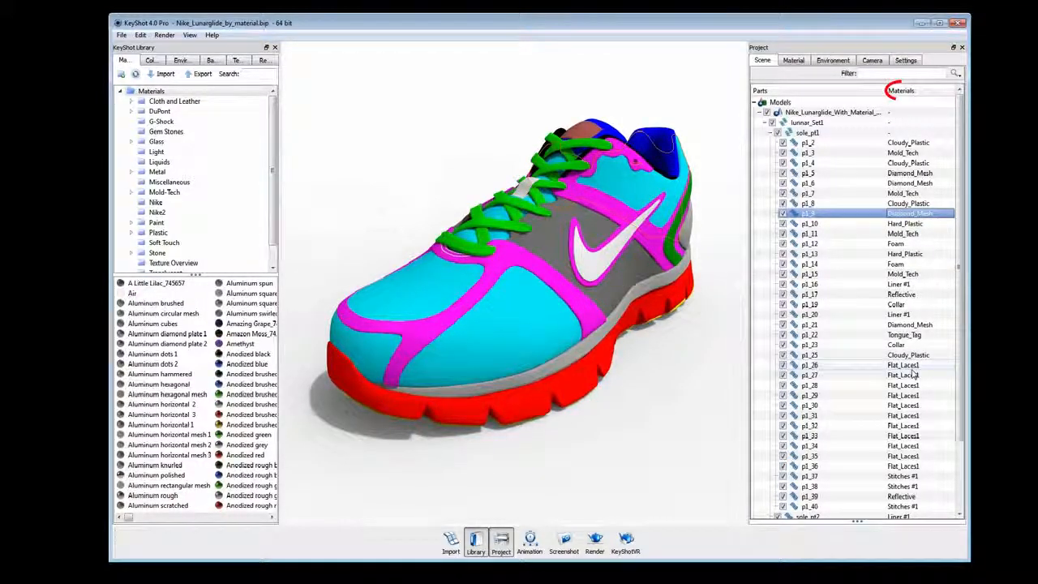
click(912, 368)
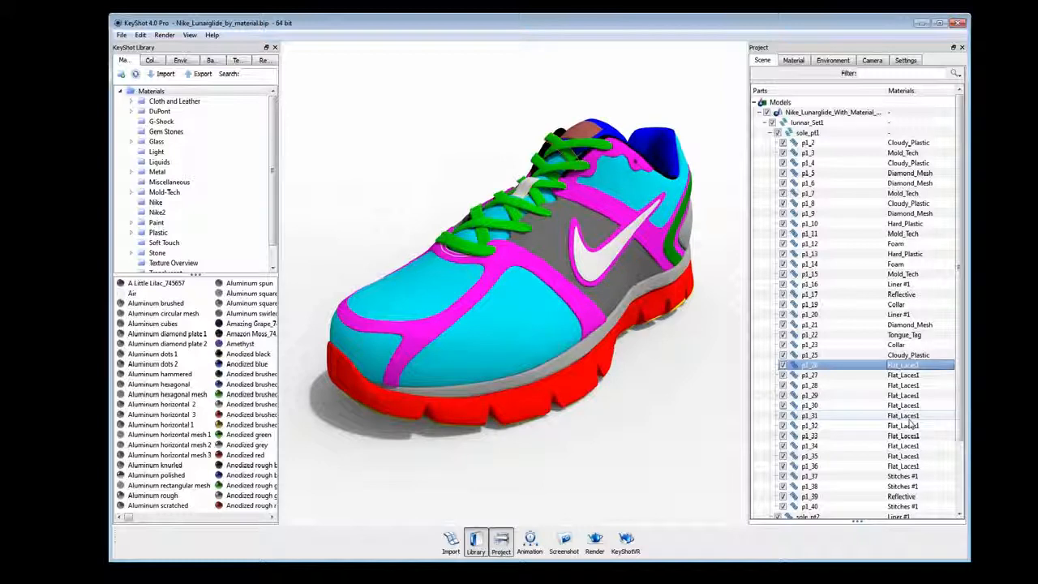
click(914, 468)
shift+click(917, 367)
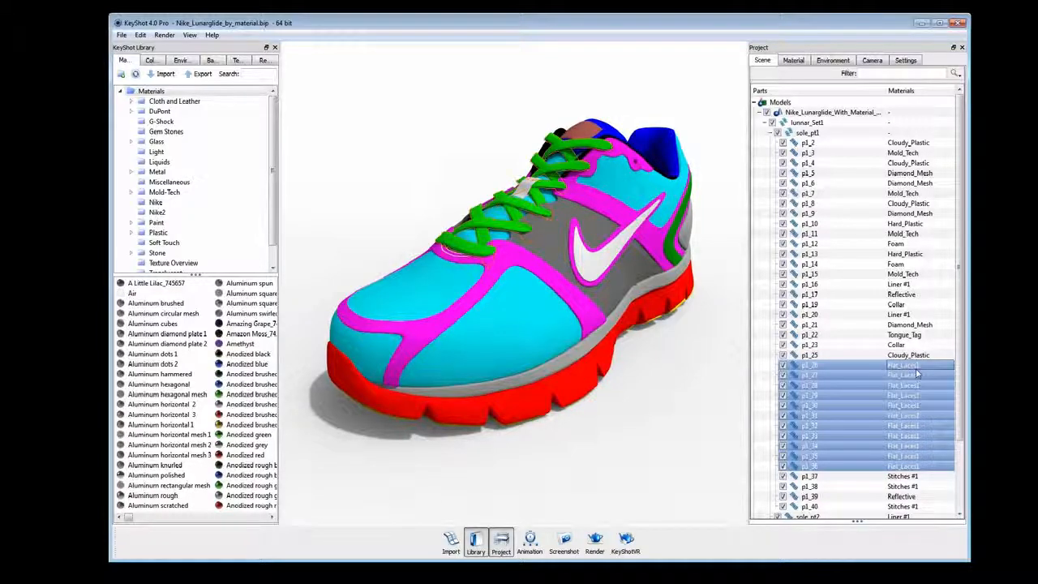
click(700, 408)
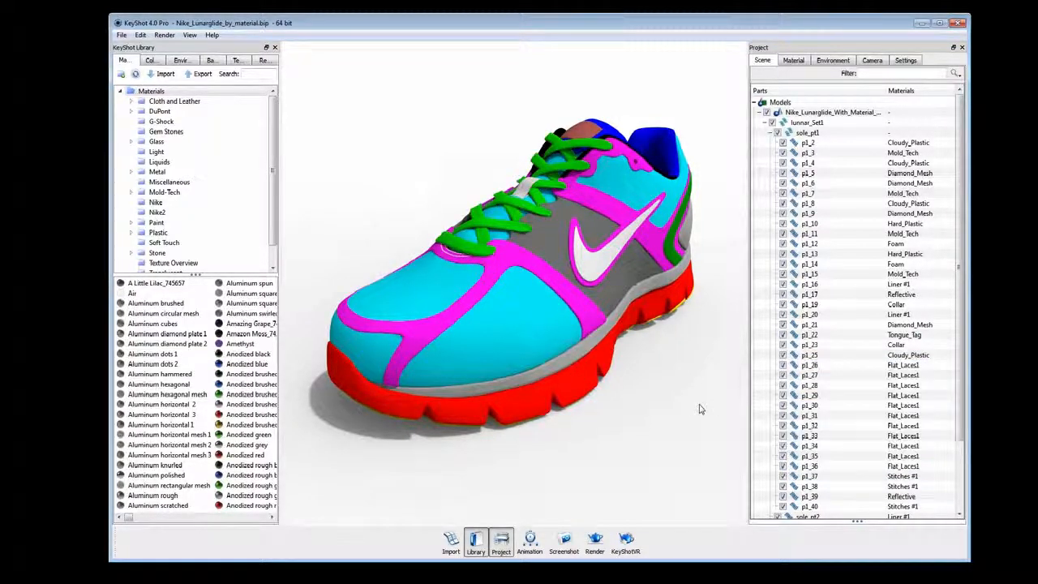
- Open the material template editor and delete the yuk template
click(189, 35)
click(217, 132)
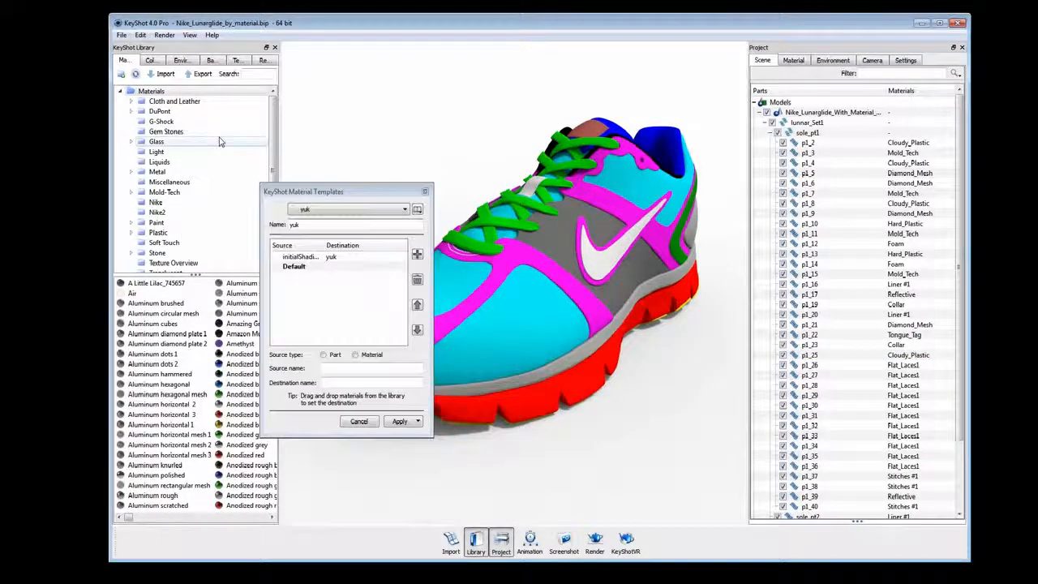
click(417, 209)
click(454, 233)
click(343, 326)
- Create a material template named Nike by Material with manual item entry and Material as the source type
click(417, 209)
click(425, 223)
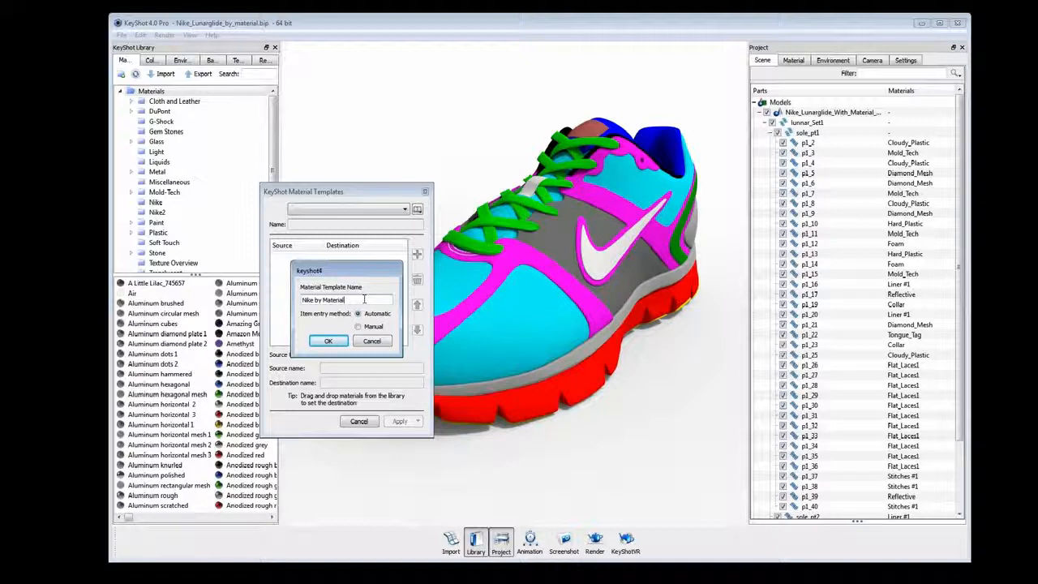
click(358, 326)
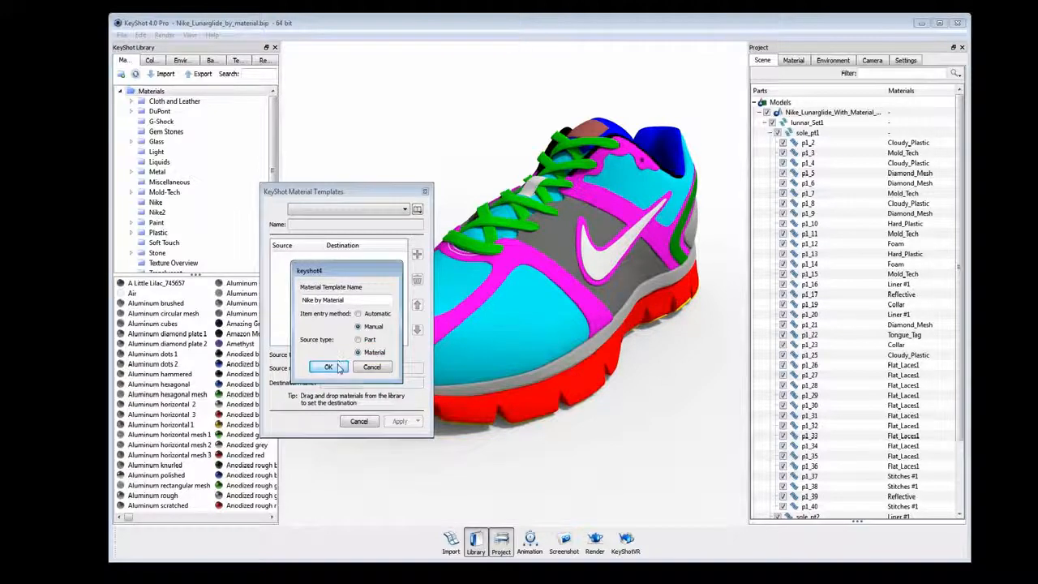
click(334, 367)
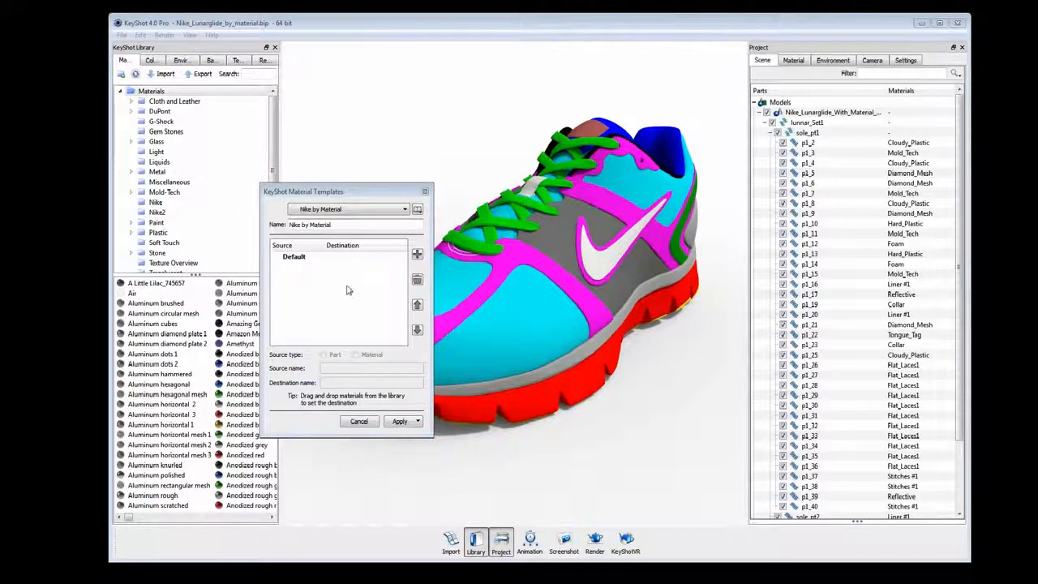
- Add template entries mapping *laces* to Laces, *stitches* to Stitches, *liner* to Liner and *tongue_tag* to Tongue Label
click(417, 255)
click(417, 255)
click(417, 255)
click(417, 256)
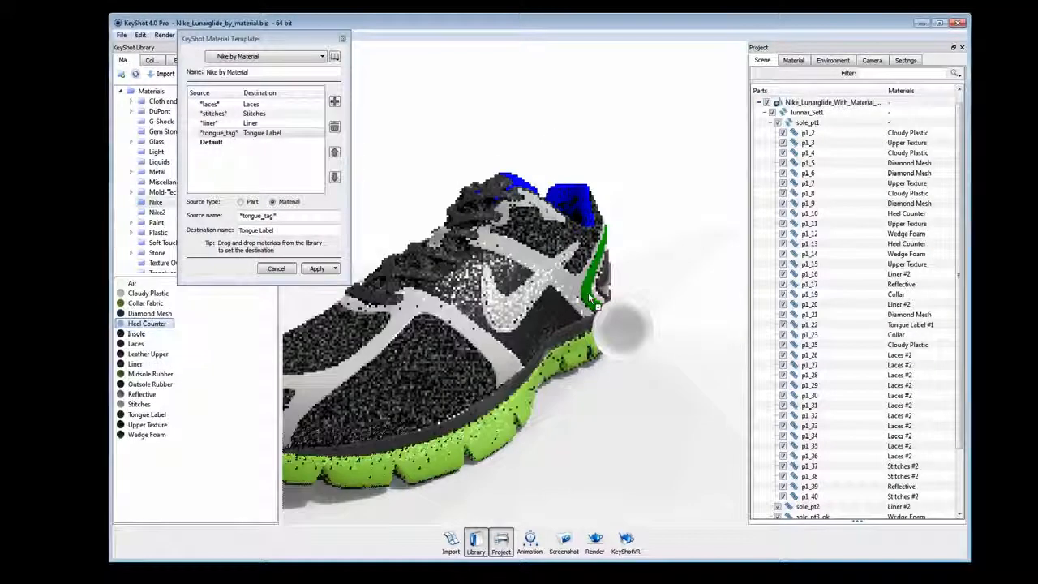
- Assign Heel Counter to the green heel part and Collar Fabric to the blue collar of the Lunarglide
drag(589, 297, 590, 297)
drag(701, 211, 656, 310)
drag(146, 302, 567, 148)
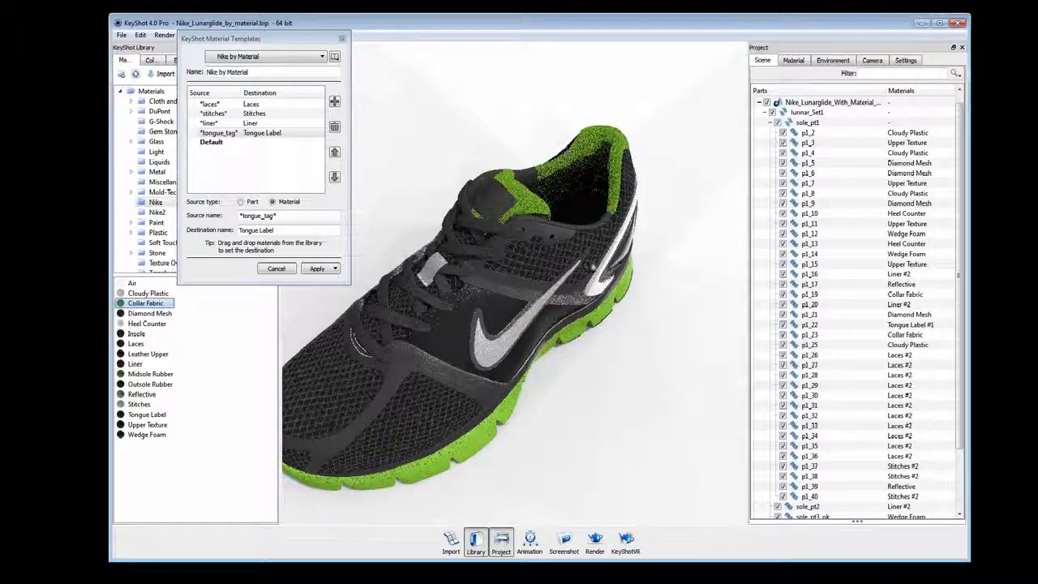
- Inspect the materials on the Lunarglide's laces and the stitching above the toe up close
drag(561, 418, 694, 379)
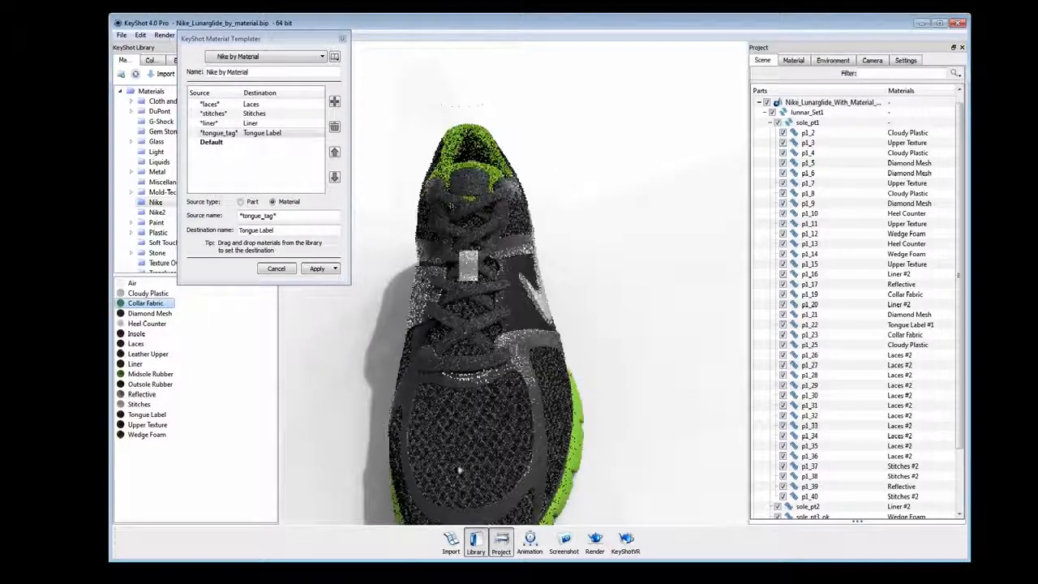
scroll(475, 468, up, 5)
middle_drag(495, 448, 665, 270)
scroll(663, 270, up, 10)
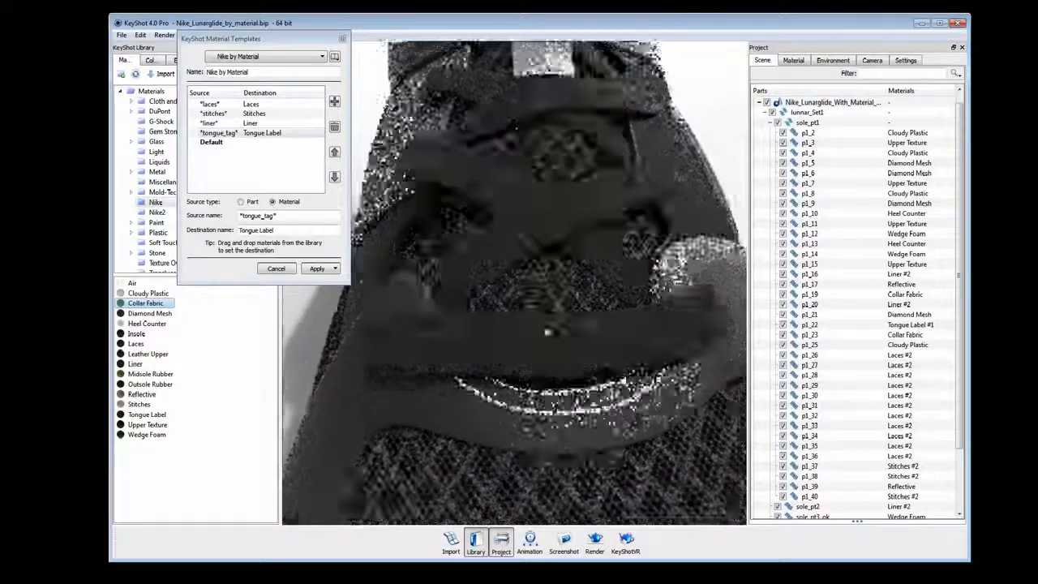
scroll(548, 332, up, 4)
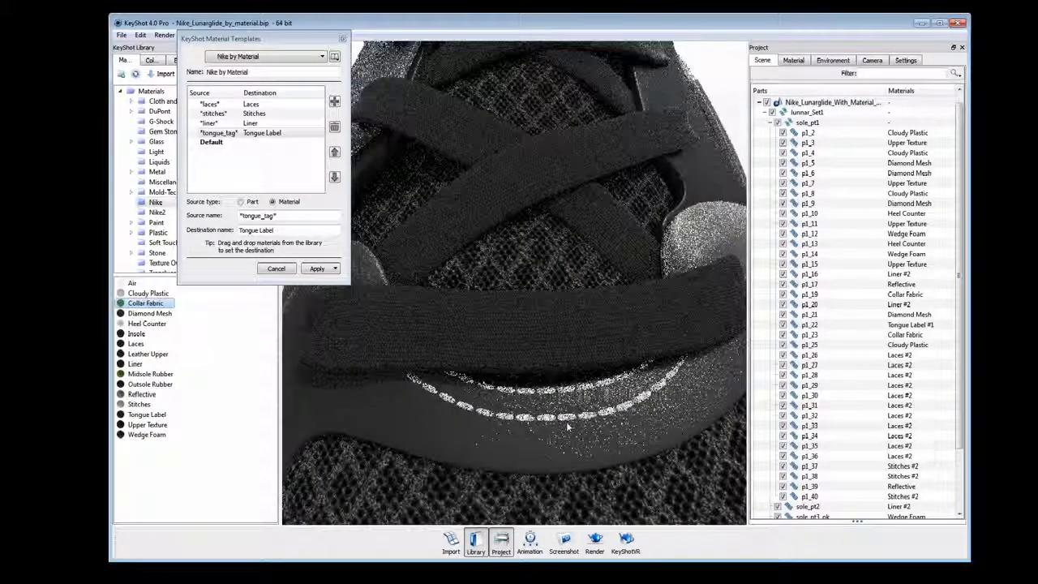
scroll(568, 425, down, 10)
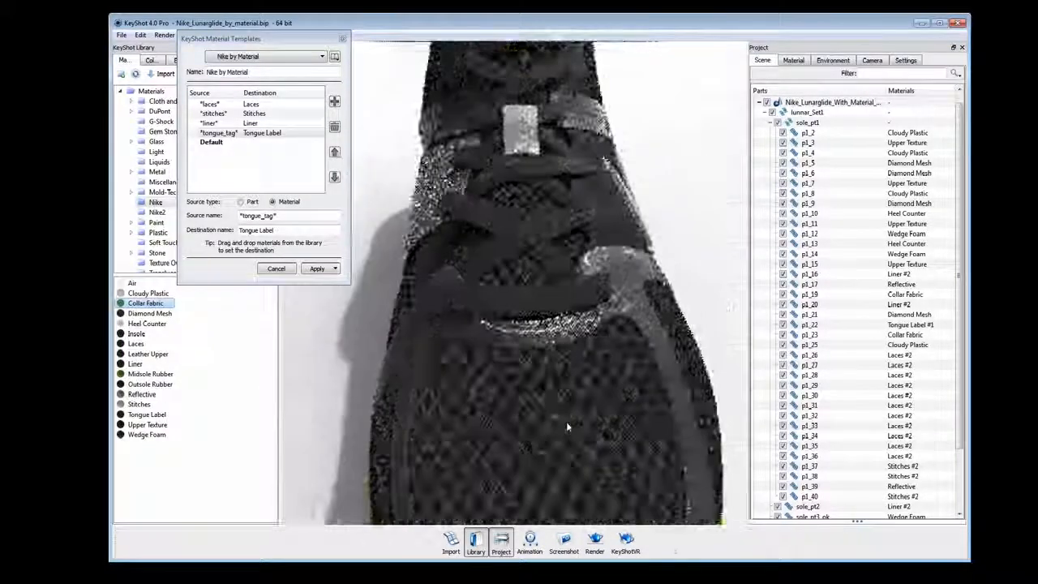
drag(456, 411, 520, 377)
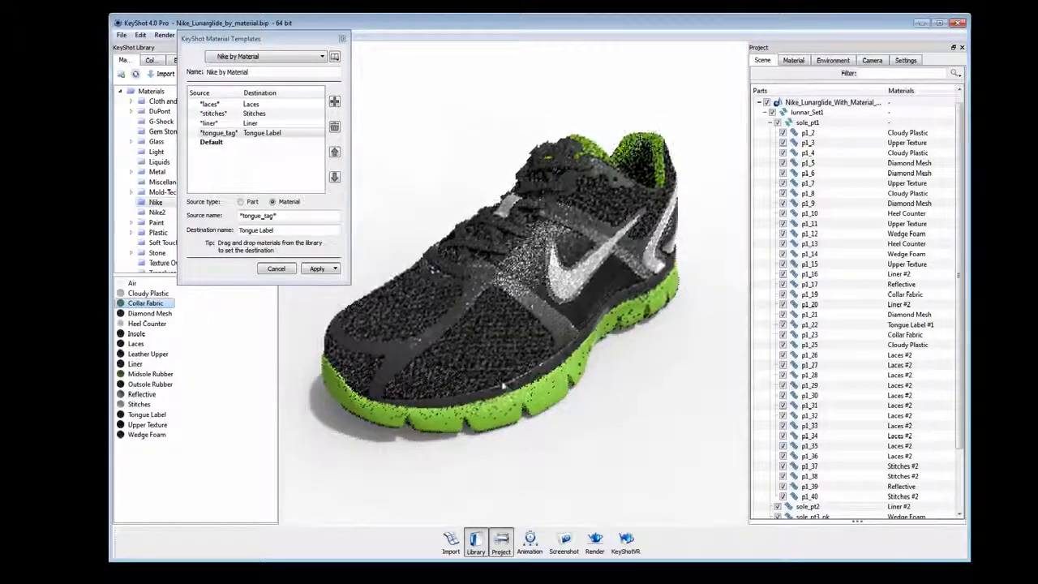
- Create a material template named Automatic Entry Method with automatic item entry, show its full mapping list, and close the editor
click(334, 57)
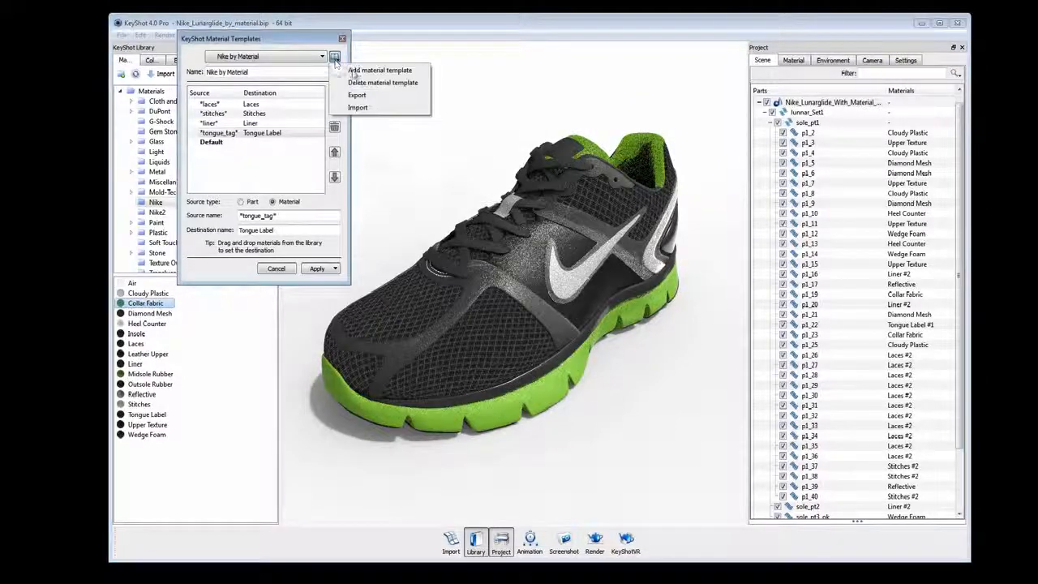
click(357, 70)
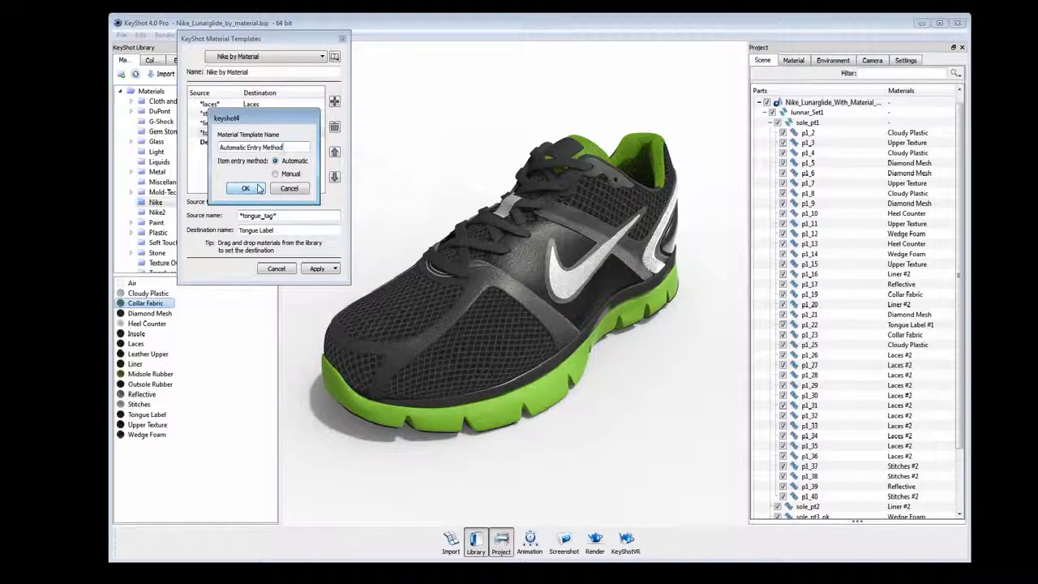
click(258, 188)
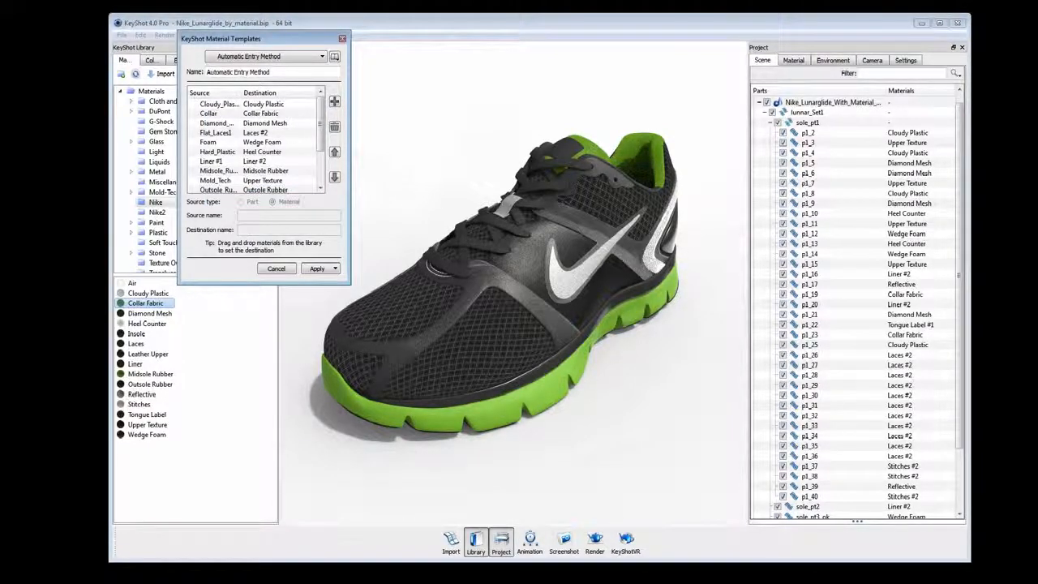
drag(298, 285, 288, 362)
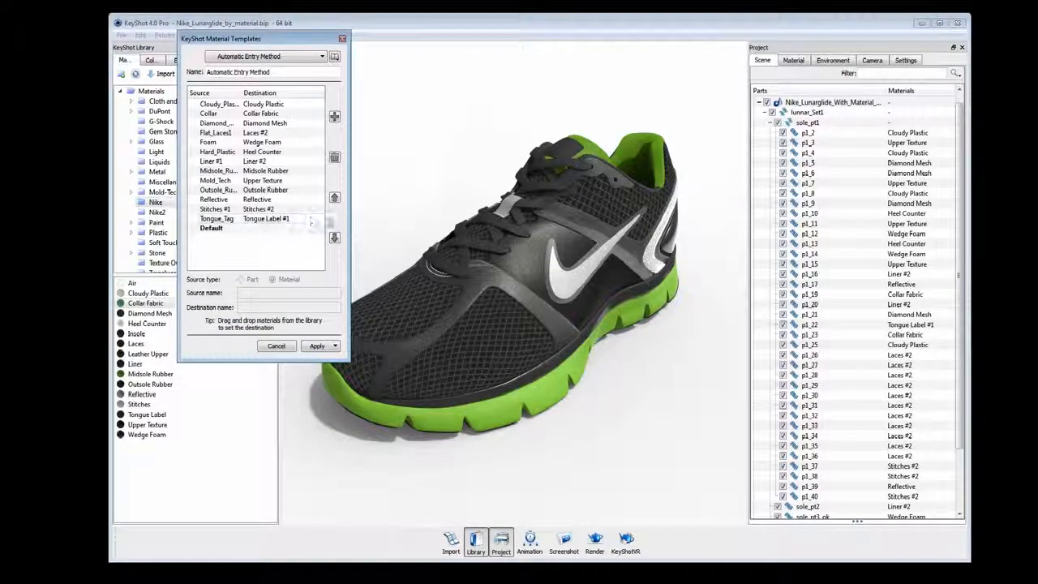
click(342, 40)
- Collapse the model hierarchy and move the Lunarglide sideways along its red axis to make room for another shoe
drag(395, 187, 456, 194)
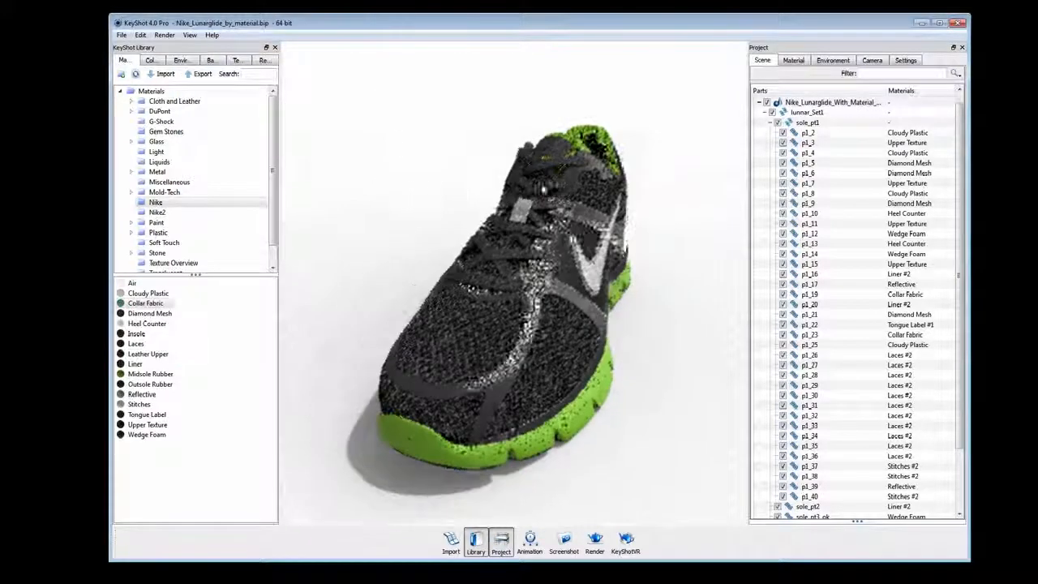
click(759, 102)
right_click(802, 113)
click(836, 278)
scroll(592, 275, down, 5)
drag(588, 262, 730, 268)
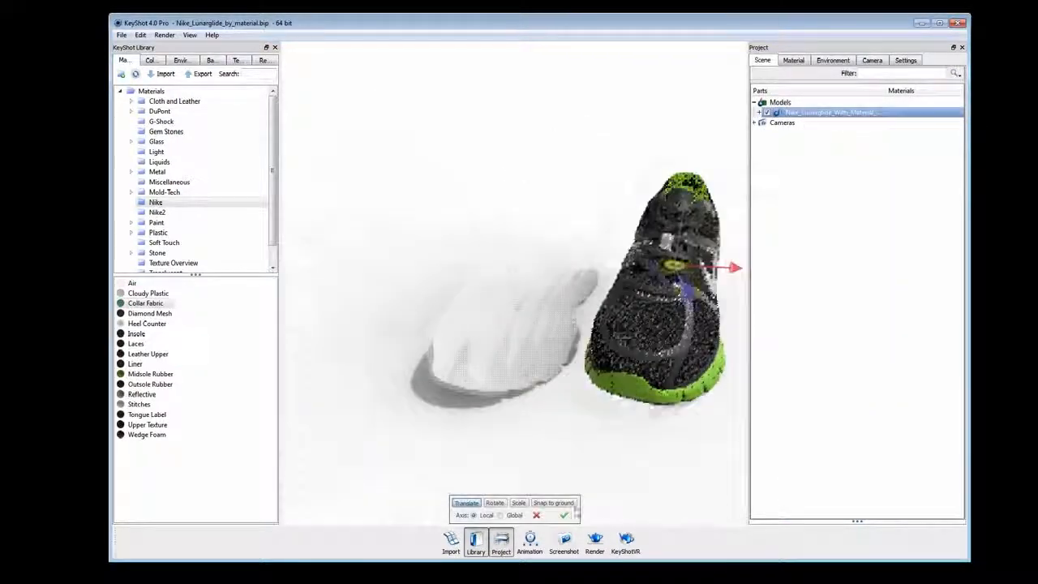
click(563, 515)
- Import Nike_AM90_With_Material_Separation.mb from the Desktop into the scene with the Automatic Entry Method material template
click(451, 540)
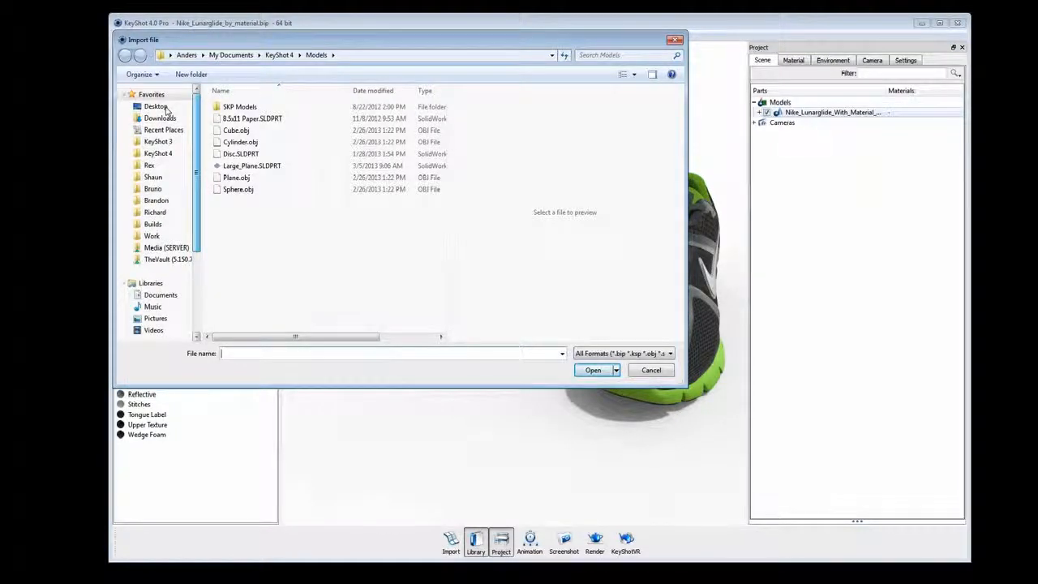
click(157, 107)
double_click(268, 166)
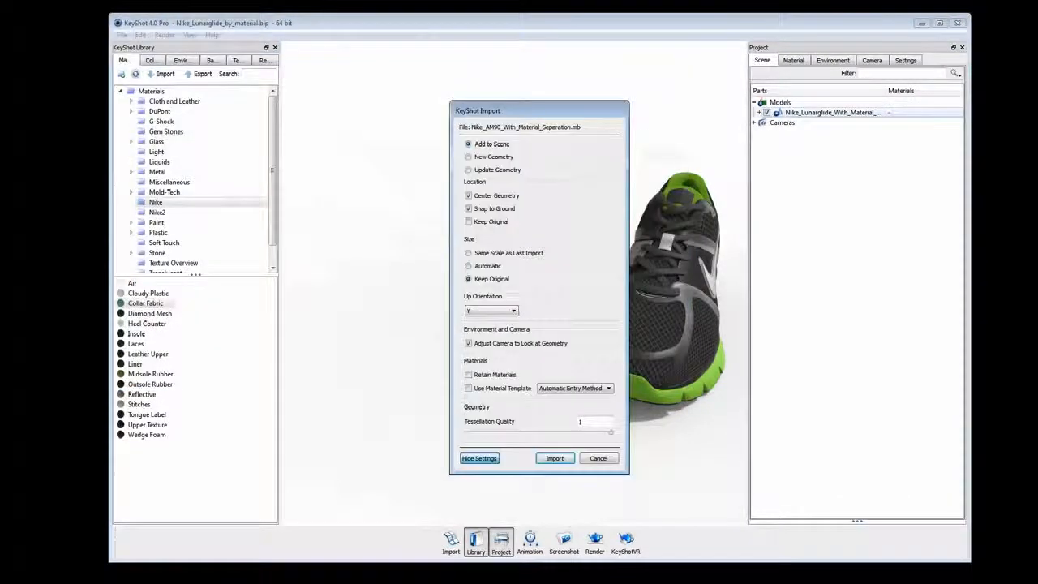
click(559, 459)
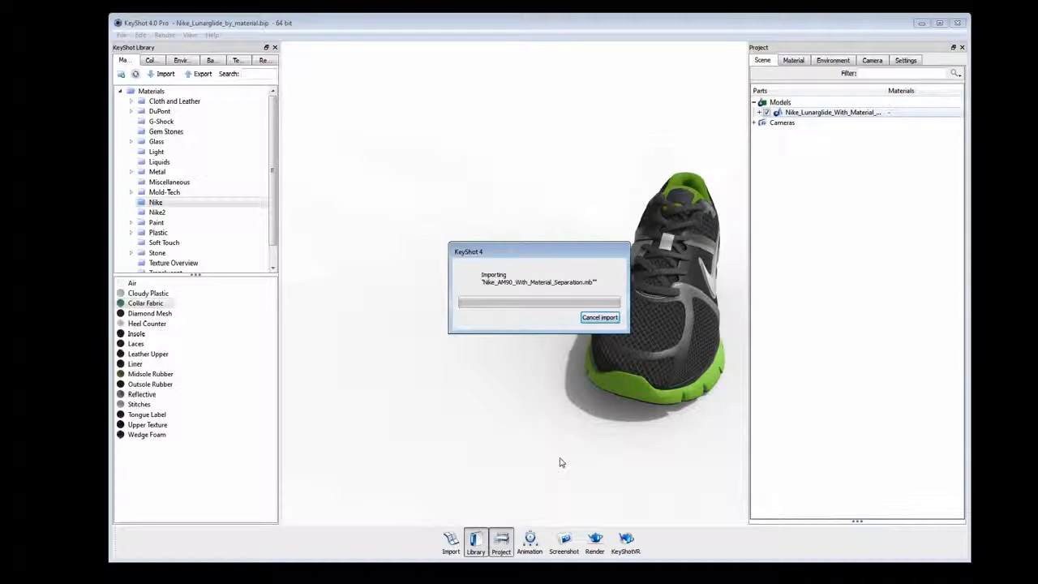
- Assign Leather Upper to the purple leather part along the side of the AM90 shoe
scroll(561, 461, up, 10)
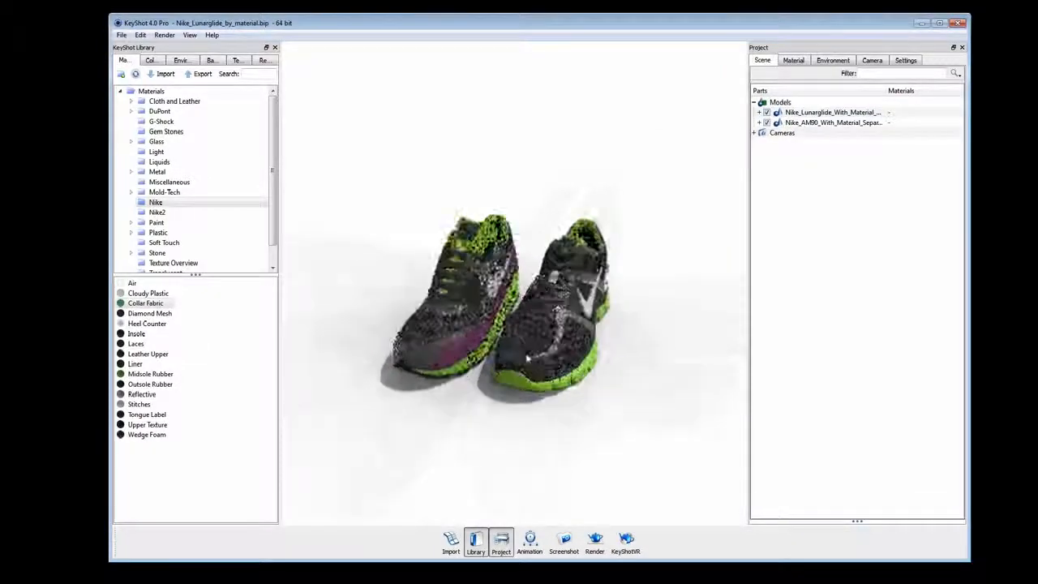
drag(456, 399, 591, 287)
drag(154, 354, 449, 404)
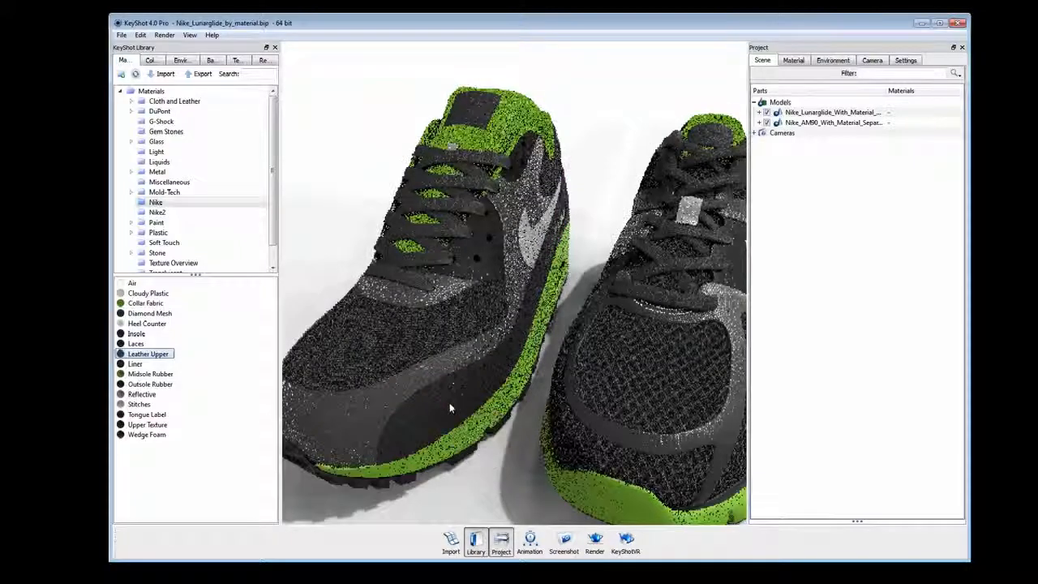
scroll(565, 328, down, 10)
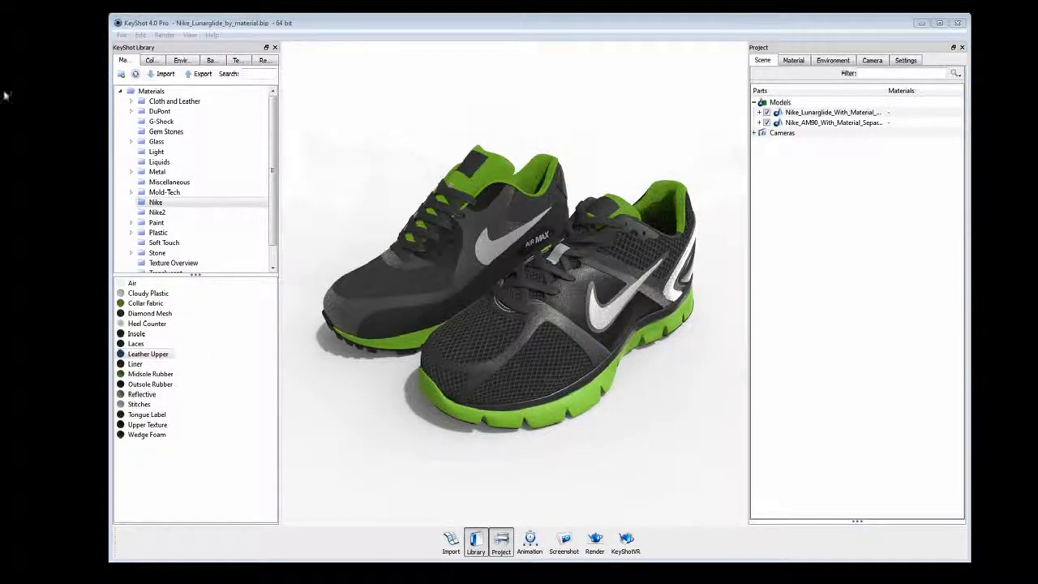
- Import the material template Nike Running - Taupe Orange.kmtp from the Desktop into the Material Templates editor
click(189, 35)
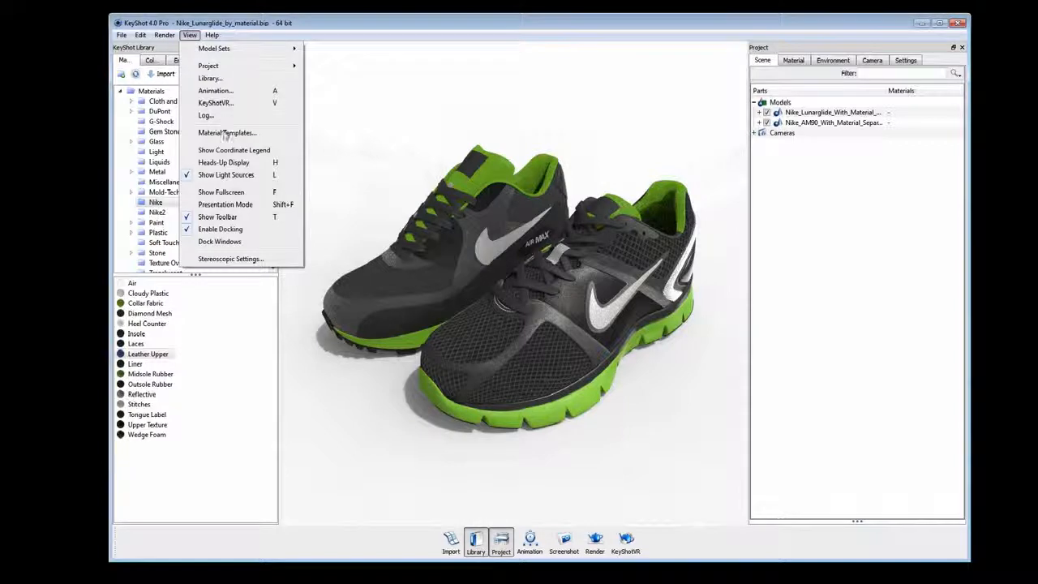
click(223, 132)
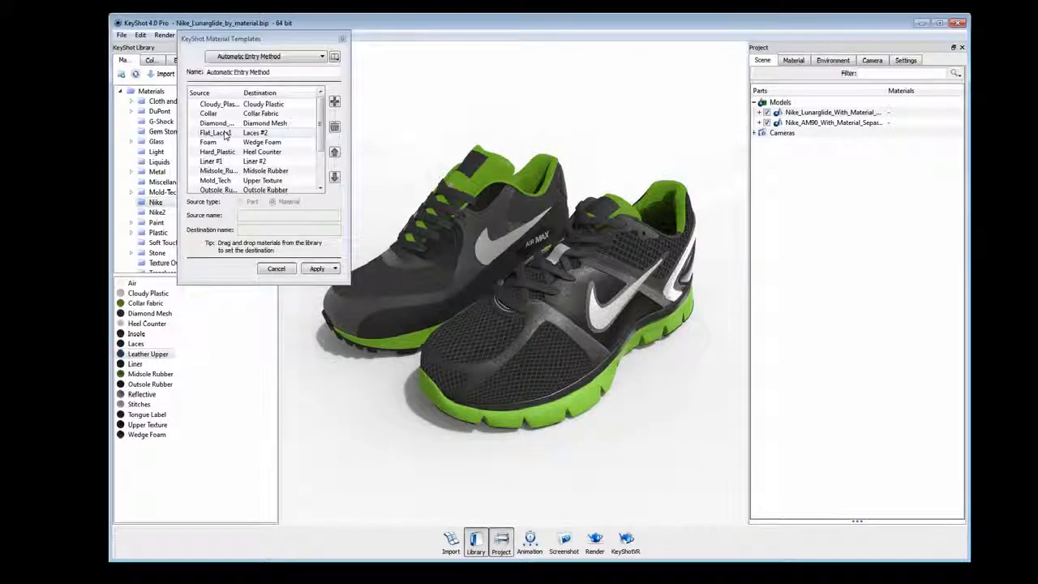
click(334, 58)
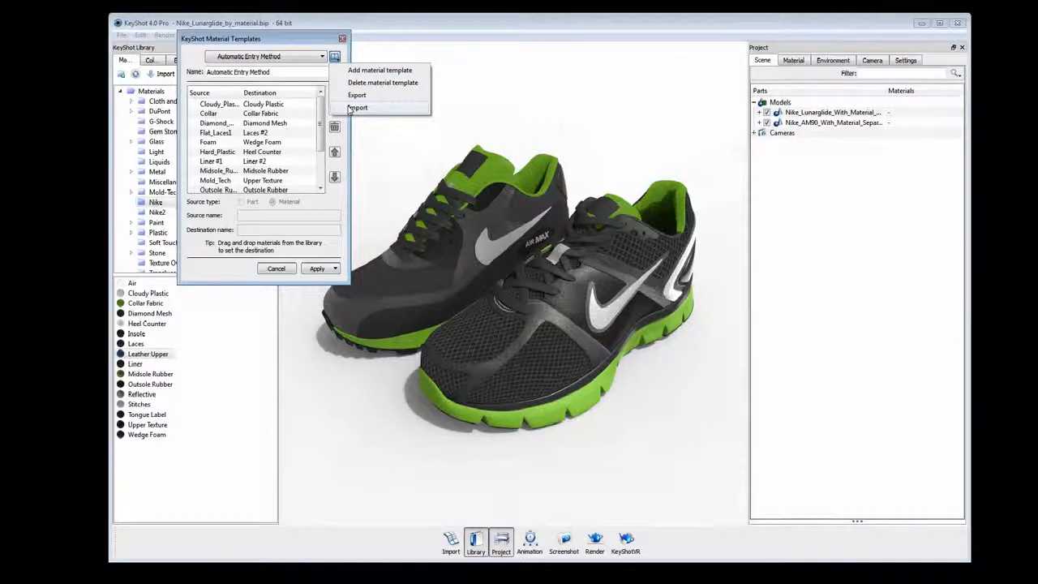
click(351, 108)
click(349, 121)
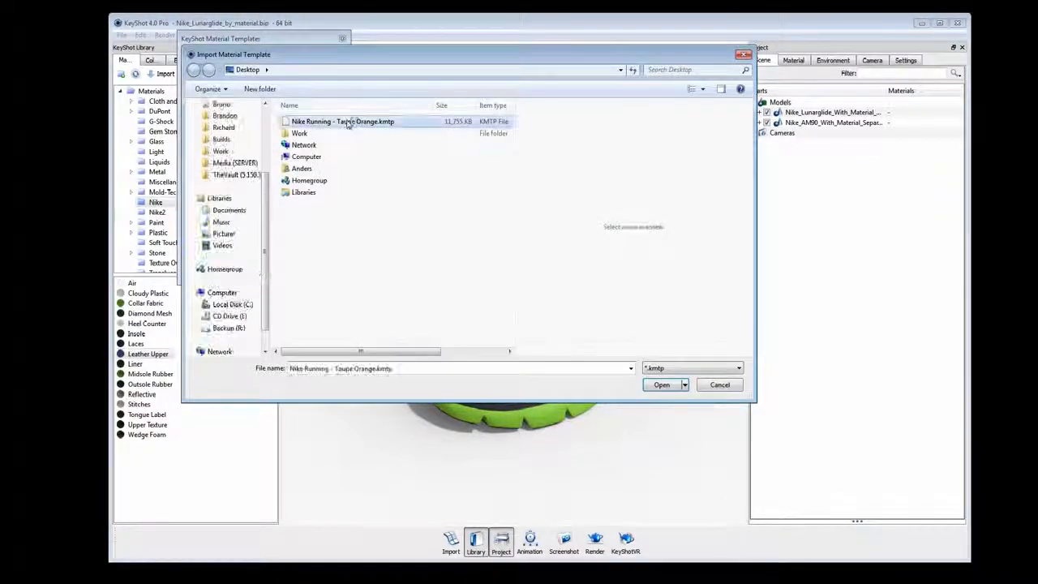
click(668, 385)
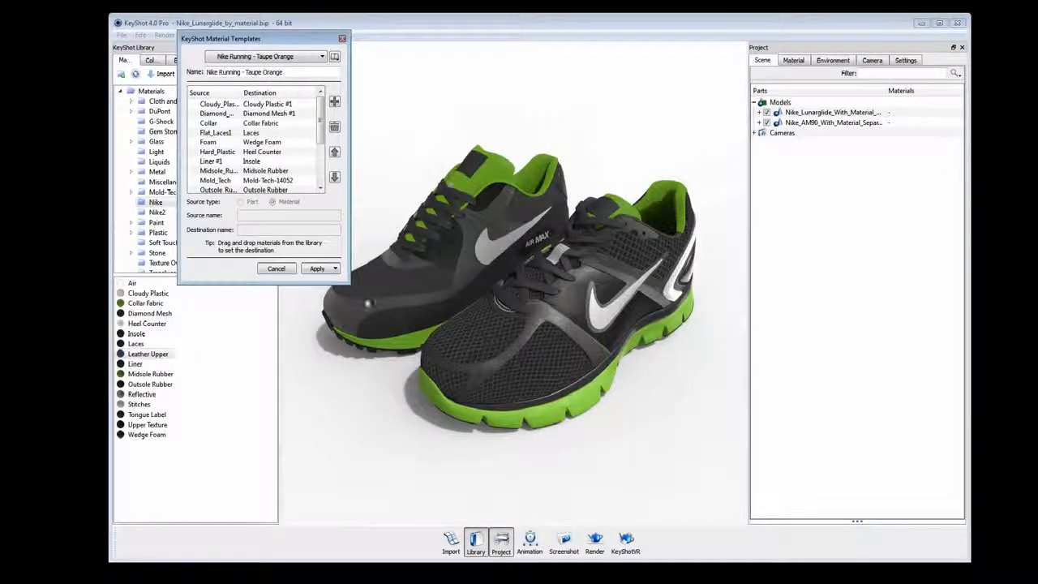
- Apply the Nike Running - Taupe Orange template to the whole scene and close the template editor
click(335, 270)
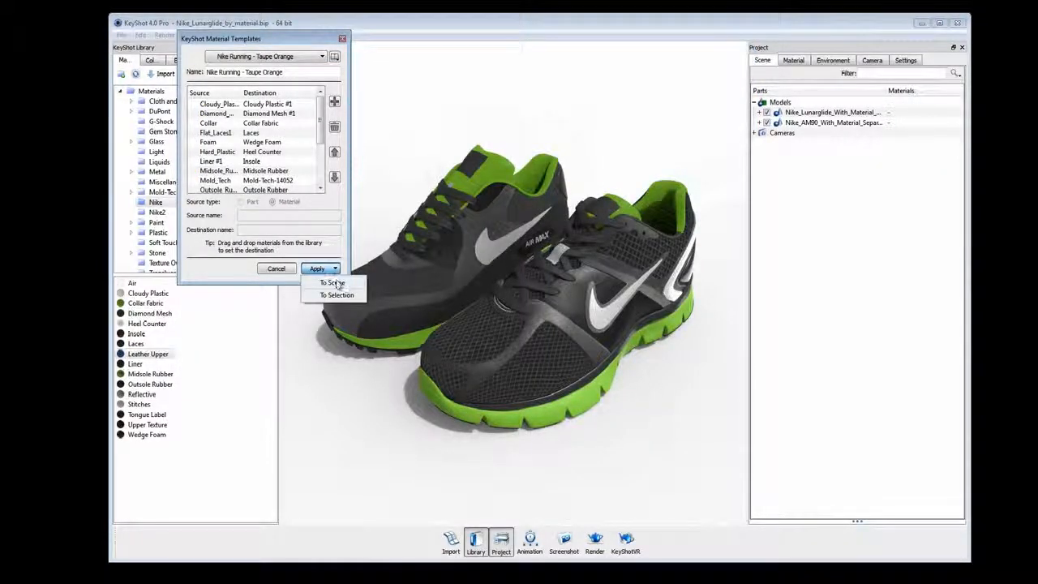
click(335, 283)
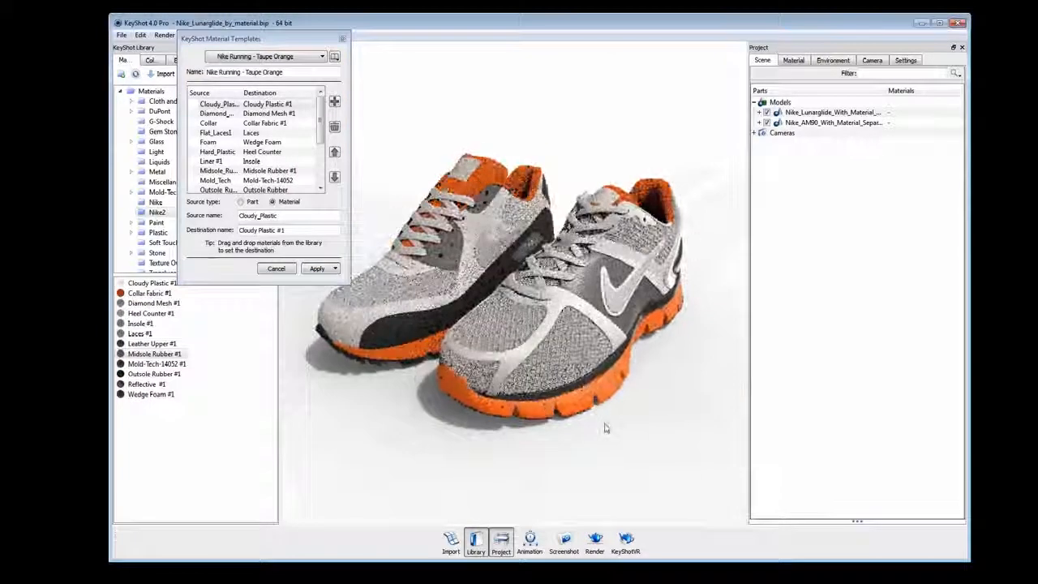
scroll(658, 420, up, 5)
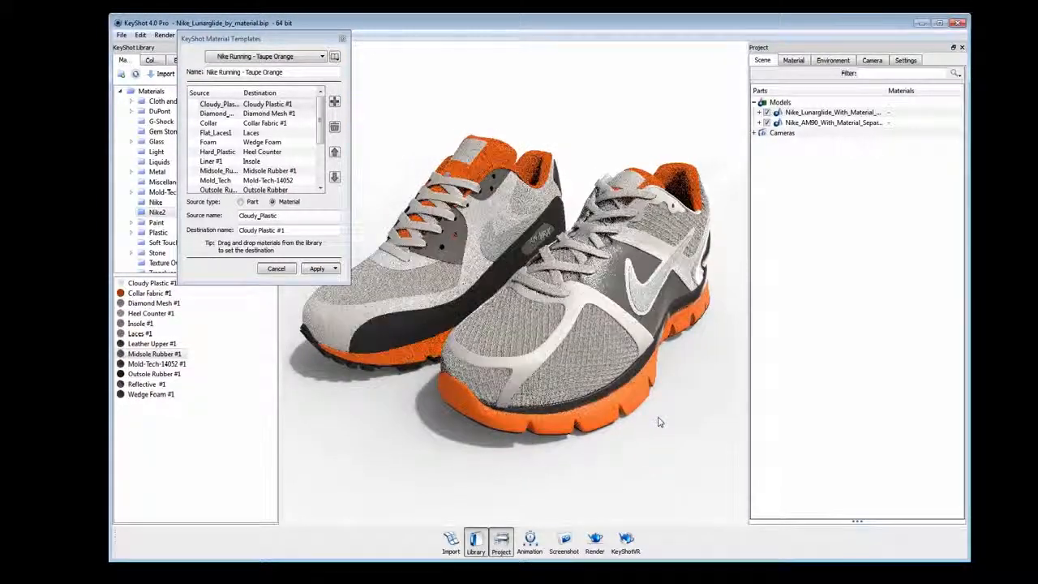
click(342, 39)
middle_drag(359, 101, 364, 100)
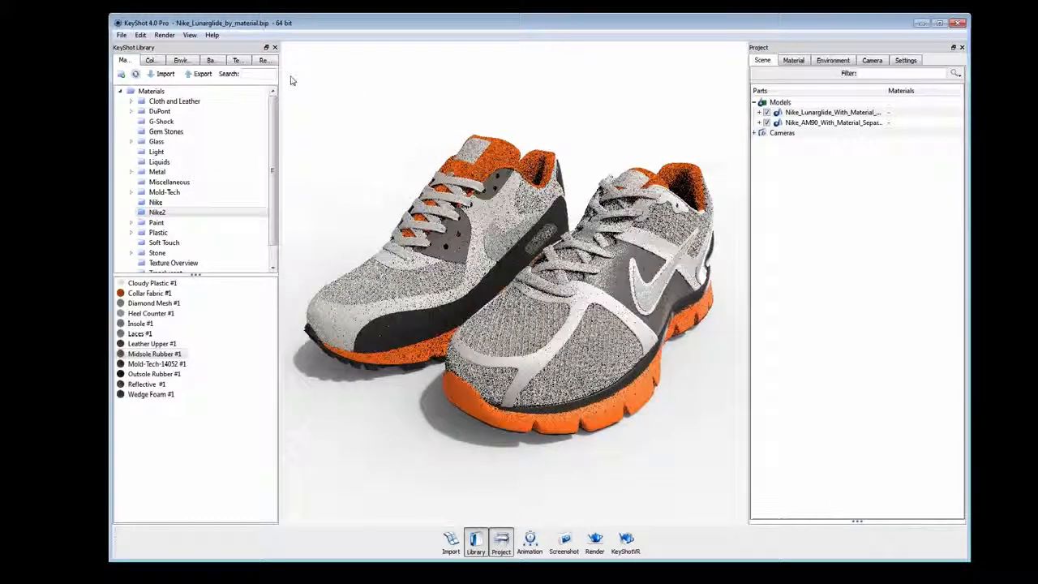
- Switch both shoes back to the Automatic Entry Method material template by applying it to the scene, and close the template editor
click(193, 38)
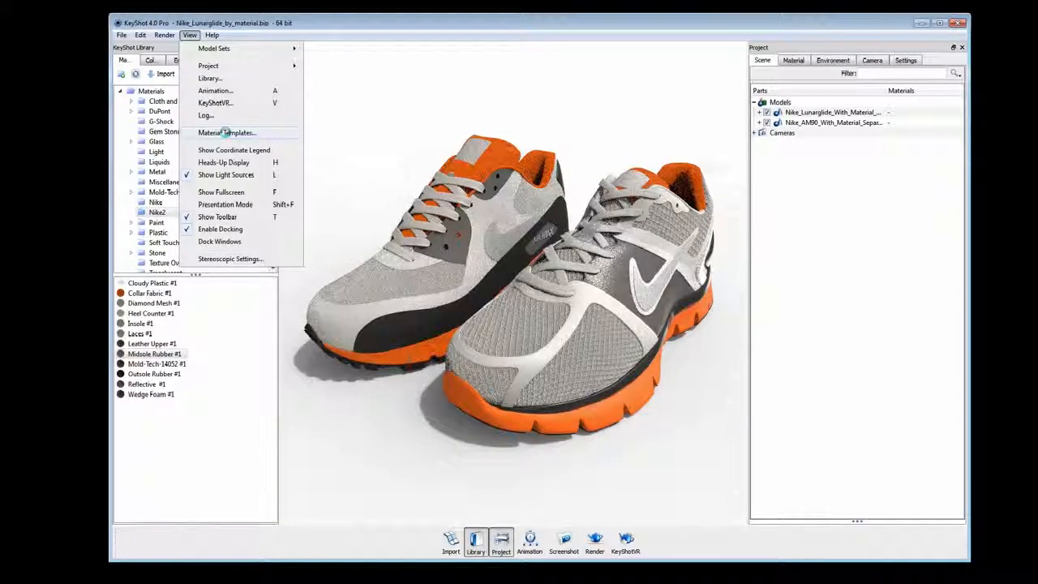
click(225, 133)
click(290, 59)
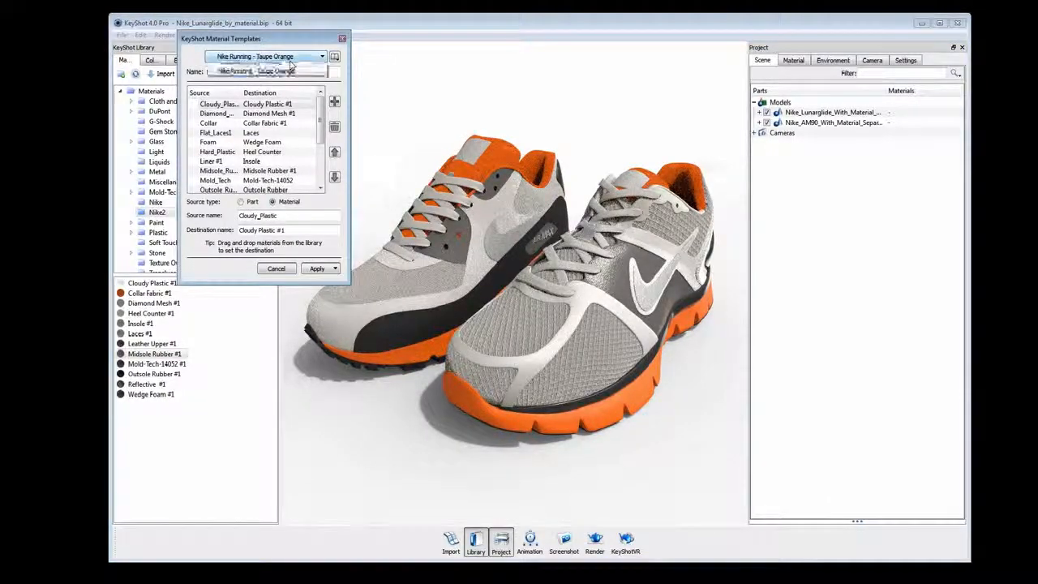
click(288, 75)
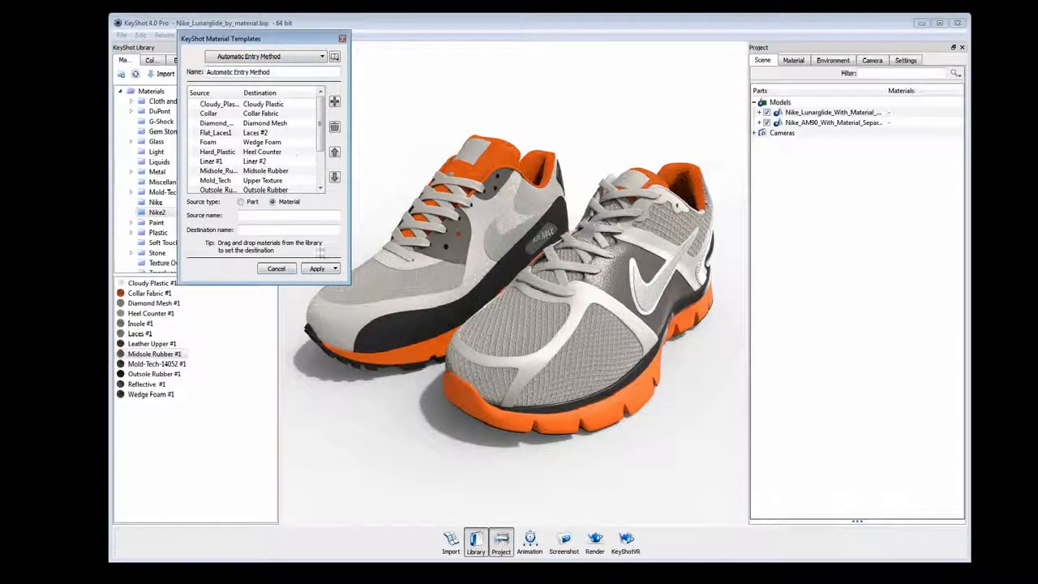
click(334, 268)
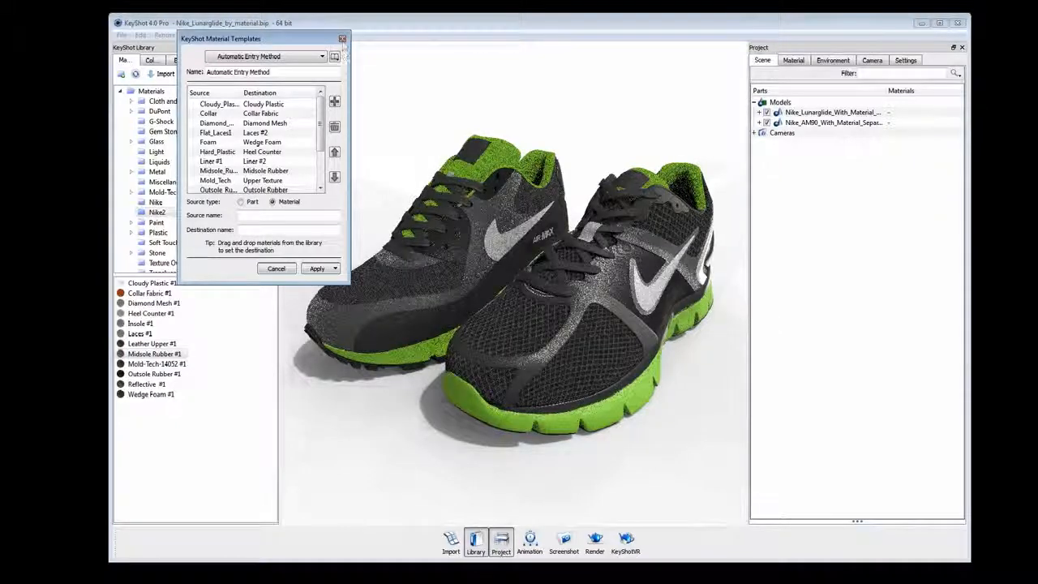
click(343, 39)
drag(410, 421, 458, 430)
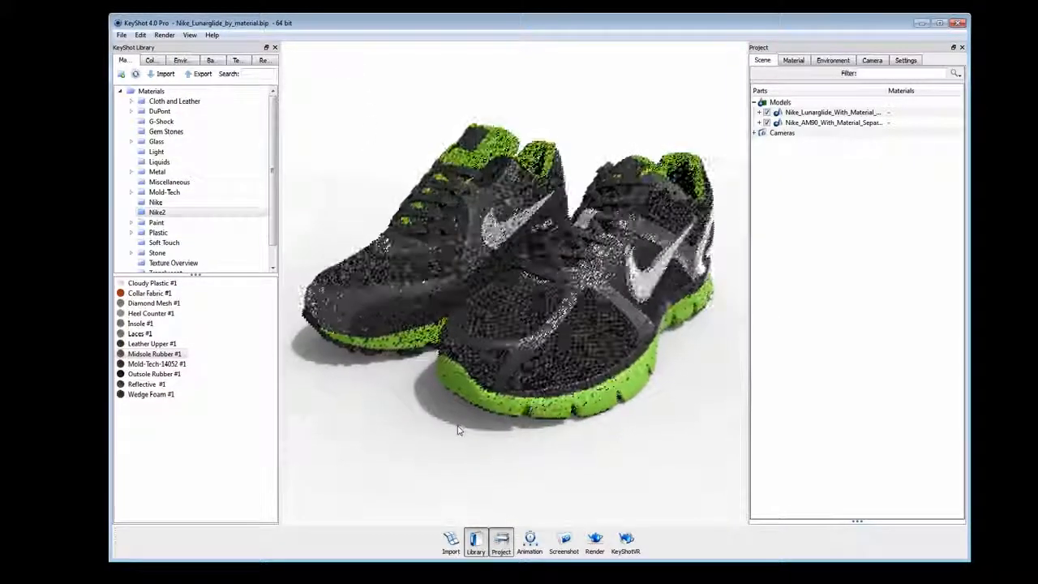